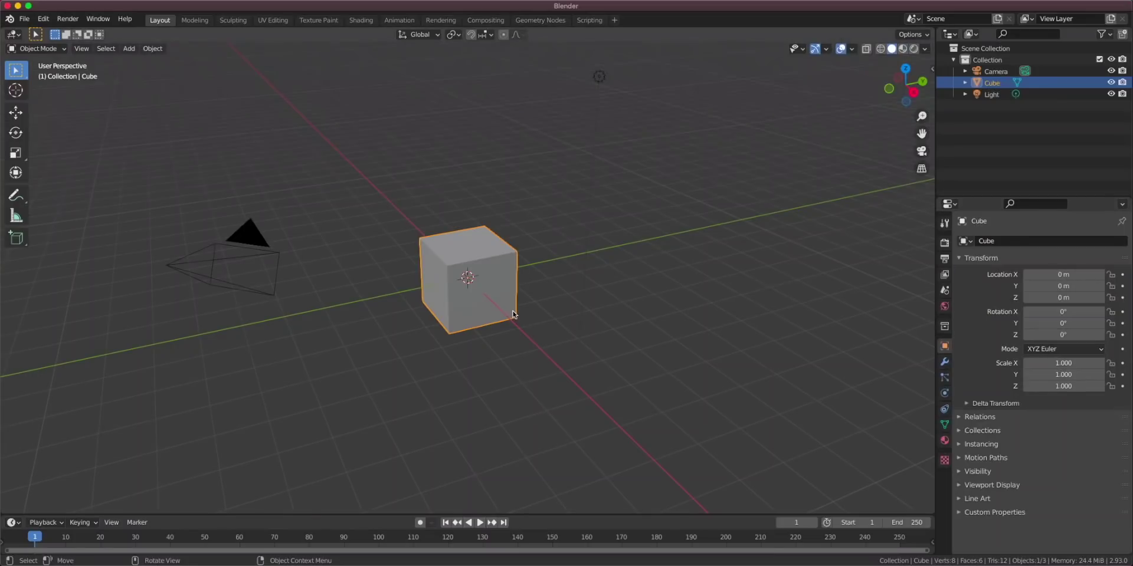
Add a circle mesh and extrude it along Z into a band.
{"action": "mouse_move", "coordinate": [513, 314]}
{"action": "middle_mouse_down"}
{"action": "mouse_move", "coordinate": [563, 363]}
{"action": "mouse_move", "coordinate": [519, 336]}
{"action": "middle_mouse_up"}
{"action": "key", "text": "shift+a"}
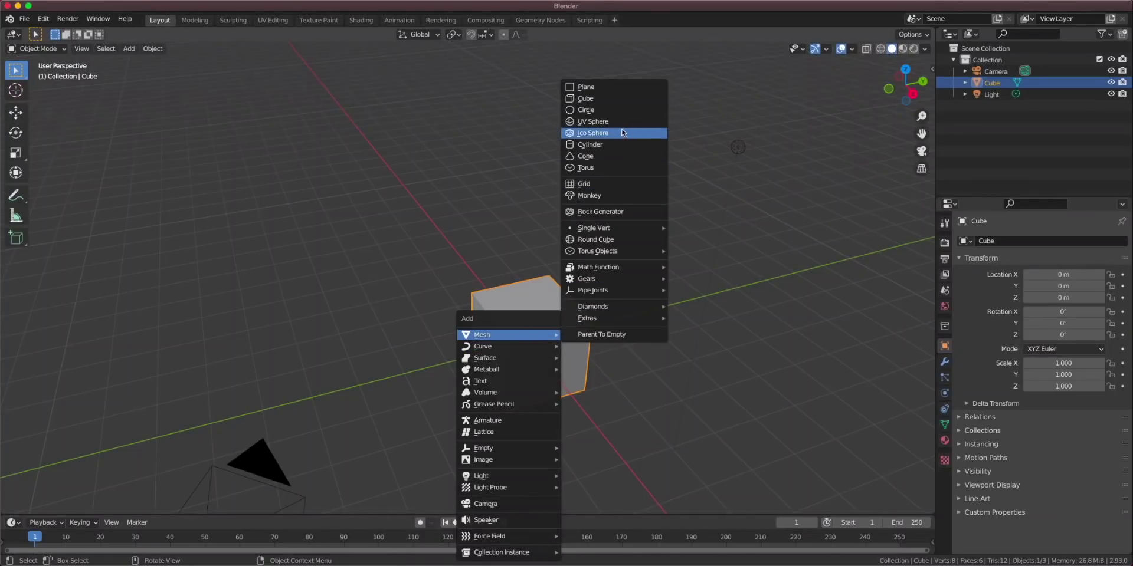
{"action": "left_click", "coordinate": [600, 111]}
{"action": "middle_click_drag", "start_coordinate": [634, 280], "coordinate": [574, 317]}
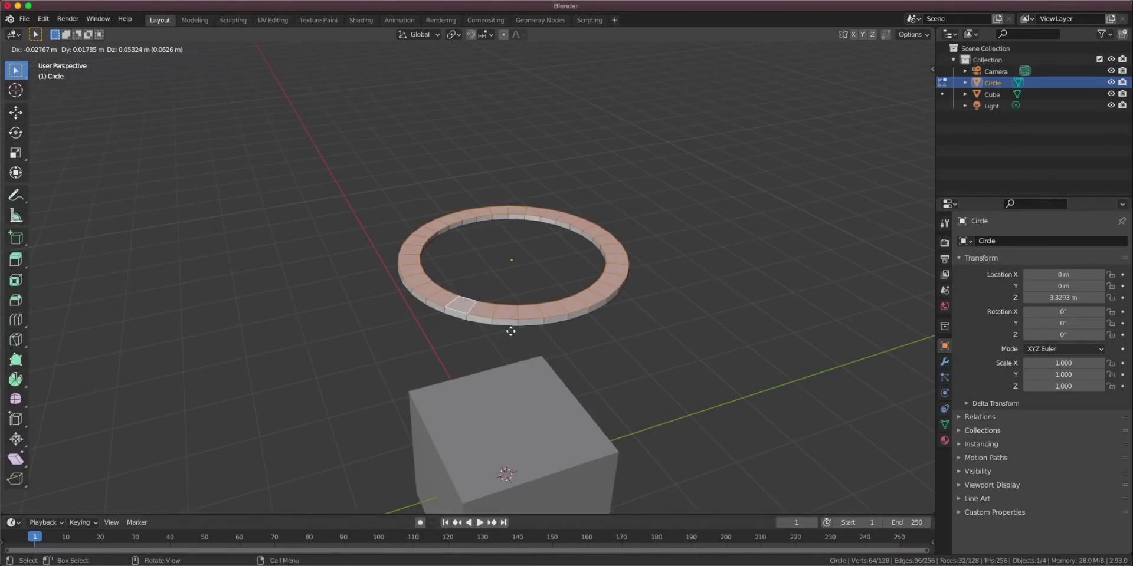
{"action": "key", "text": "e"}
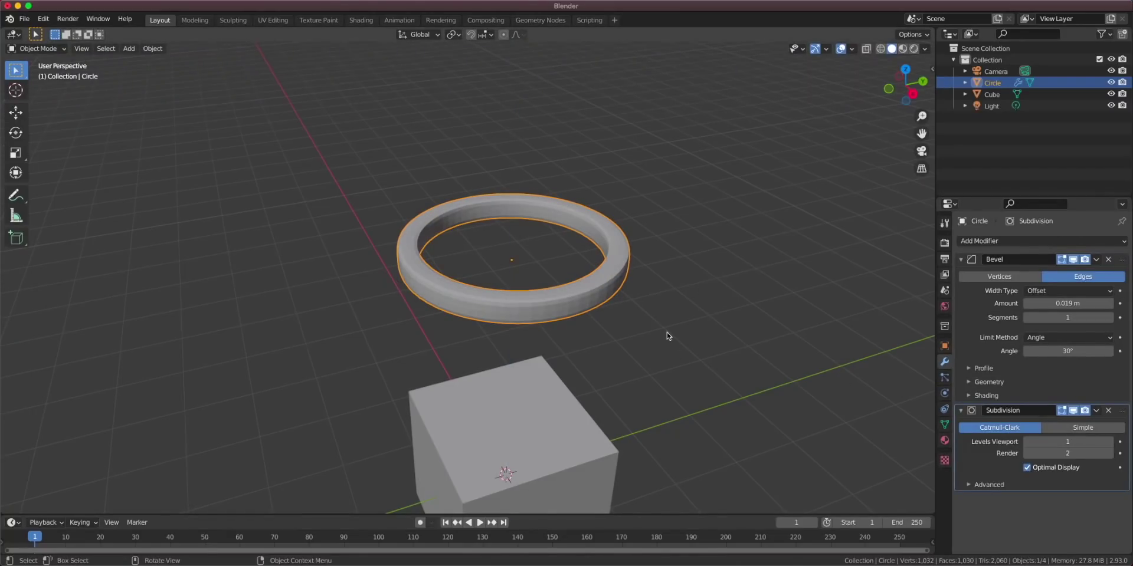
Shade the ring smooth and give it a 0.008 m, 3-segment bevel.
{"action": "scroll", "coordinate": [668, 335], "scroll_direction": "up", "scroll_amount": 3}
{"action": "right_click", "coordinate": [634, 325]}
{"action": "left_click", "coordinate": [625, 329]}
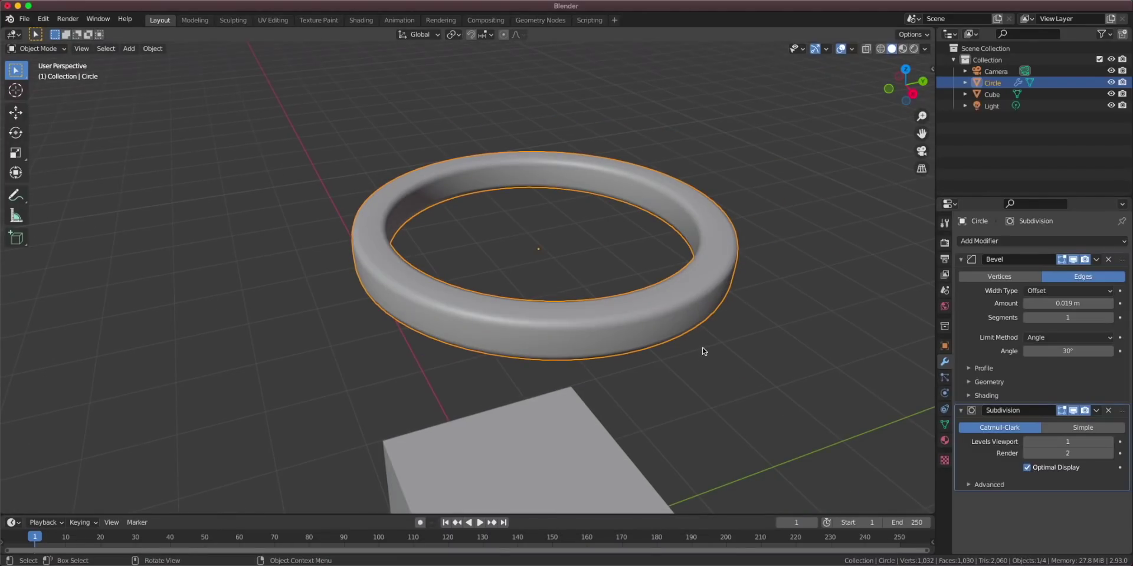
{"action": "middle_click_drag", "start_coordinate": [702, 351], "coordinate": [706, 389]}
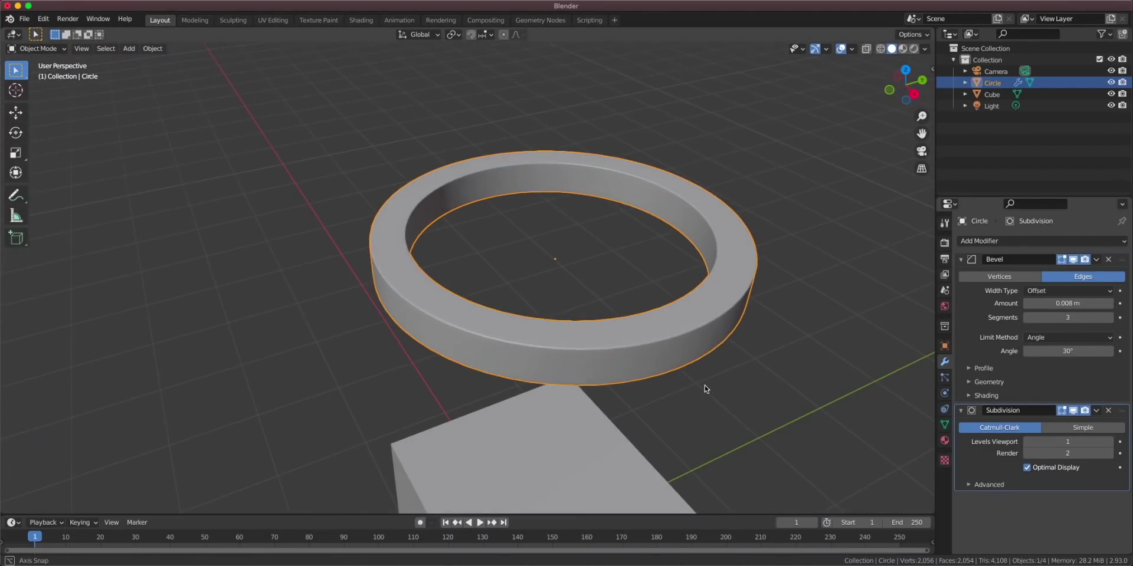
{"action": "left_click", "coordinate": [540, 21]}
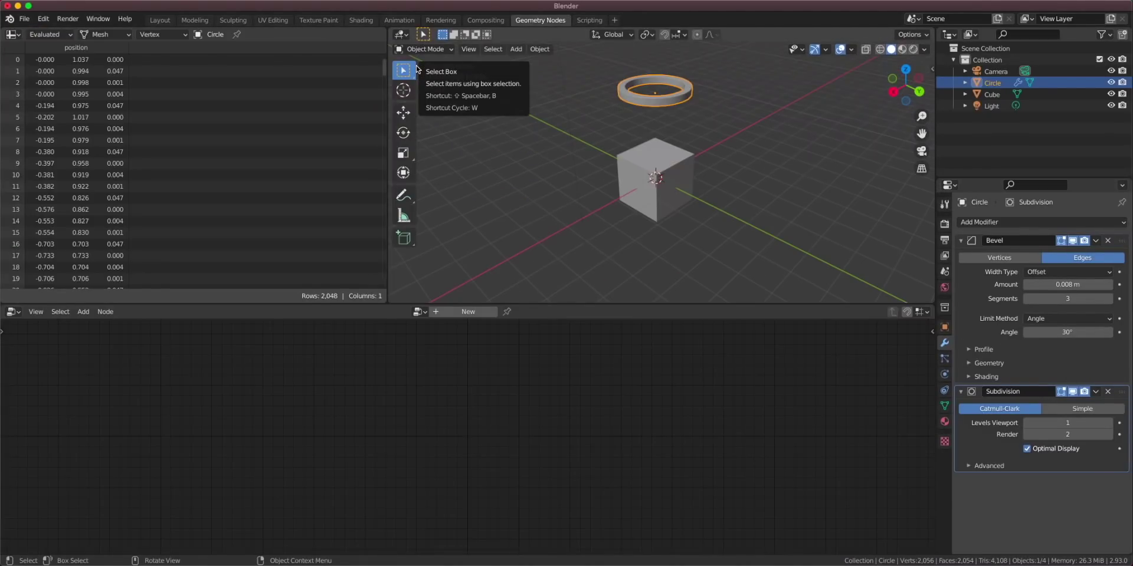
Create a new node tree named 'swirl' on the Cube and cut its Group Input-to-Output link.
{"action": "left_click", "coordinate": [626, 179]}
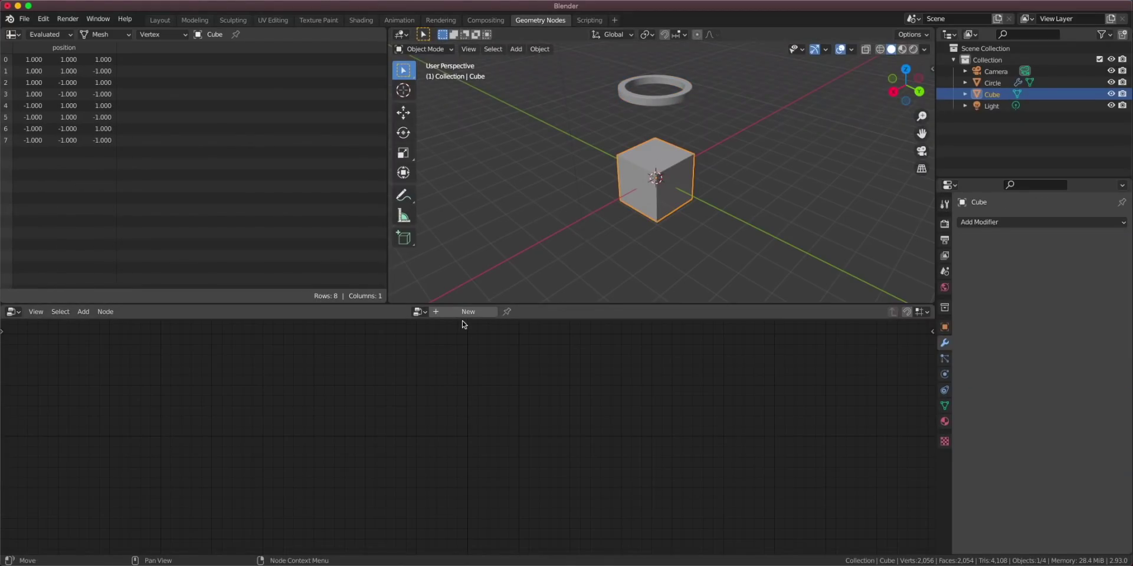
{"action": "left_click", "coordinate": [464, 311]}
{"action": "type", "text": "swirl"}
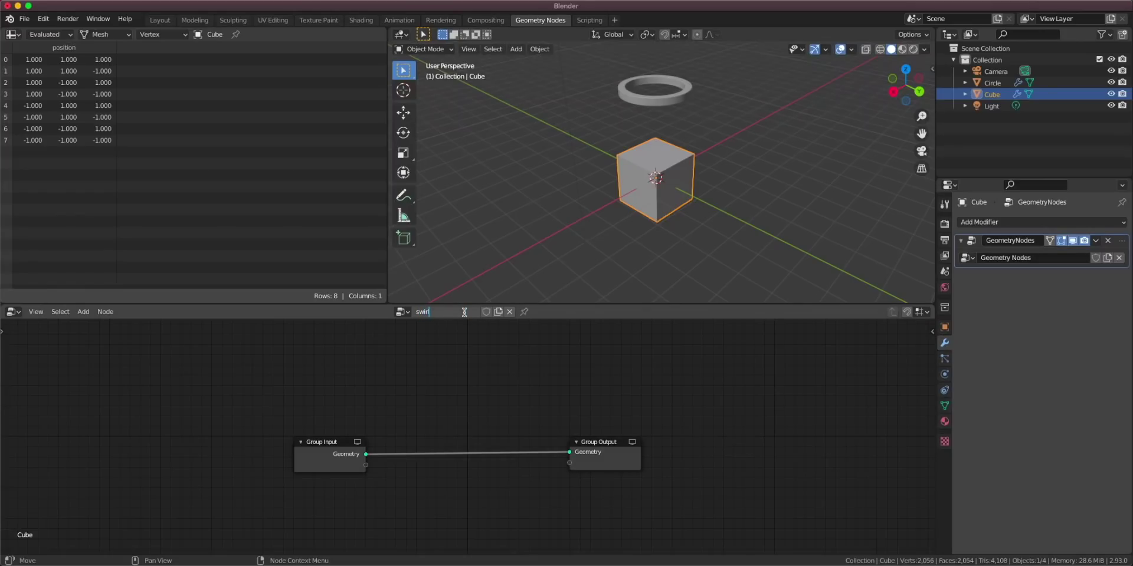
{"action": "key", "text": "Return"}
{"action": "key", "text": "Home"}
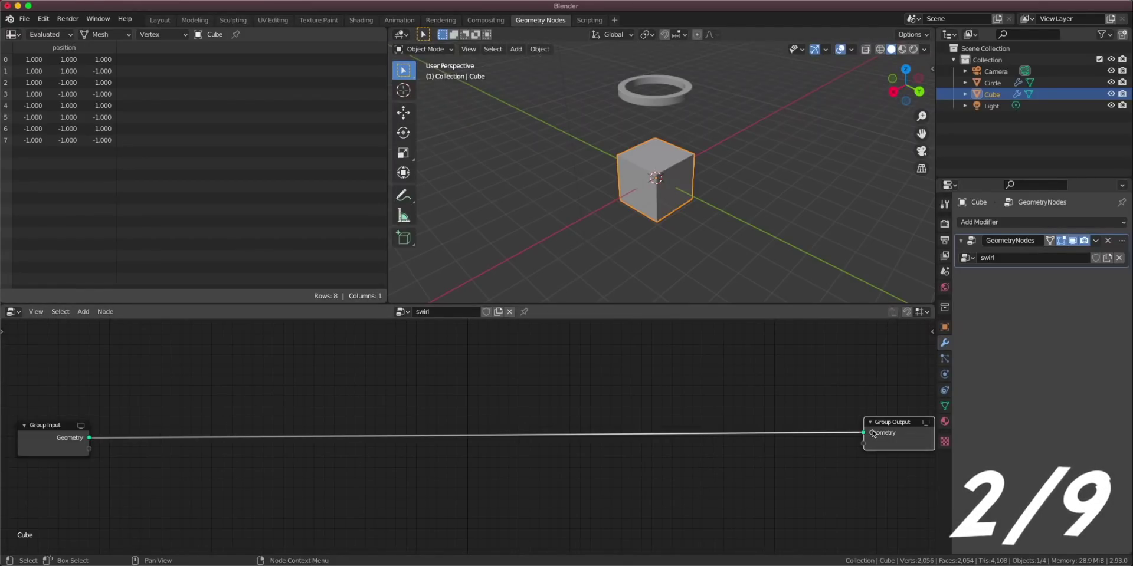
{"action": "left_click_drag", "start_coordinate": [873, 433], "coordinate": [651, 416]}
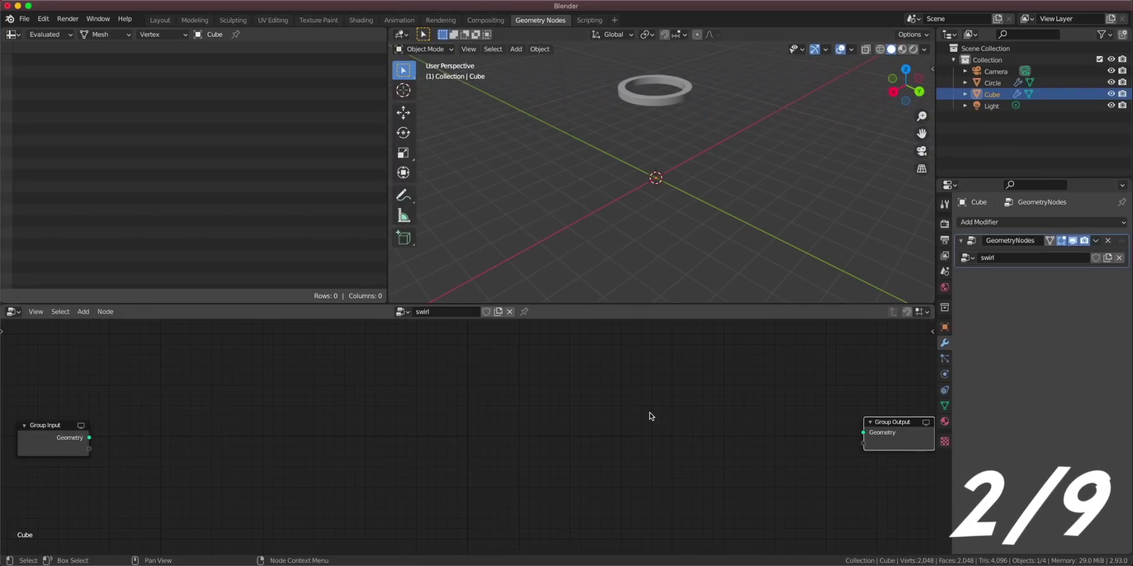
Add a Line mesh node wired to Group Output, and apply the cube's transform.
{"action": "key", "text": "shift+a"}
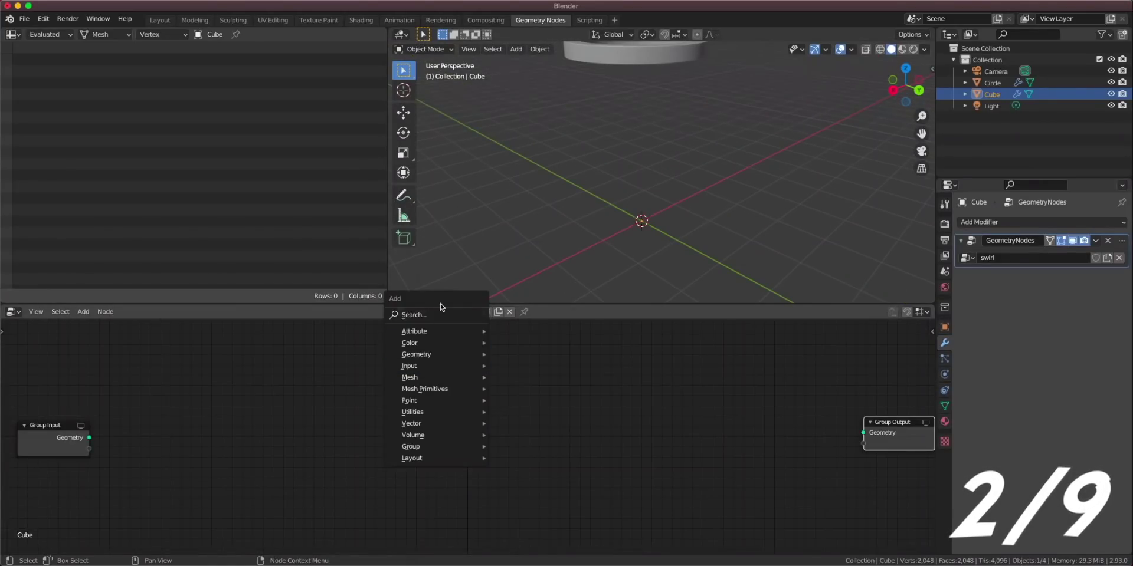
{"action": "mouse_move", "coordinate": [425, 389]}
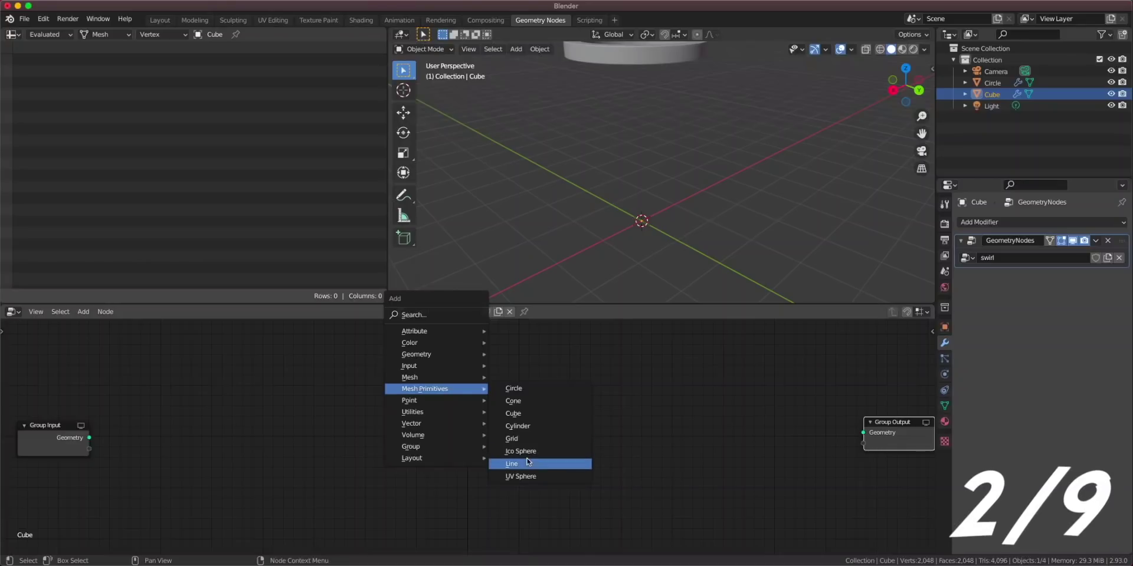
{"action": "left_click", "coordinate": [529, 462]}
{"action": "left_click_drag", "start_coordinate": [349, 373], "coordinate": [863, 432]}
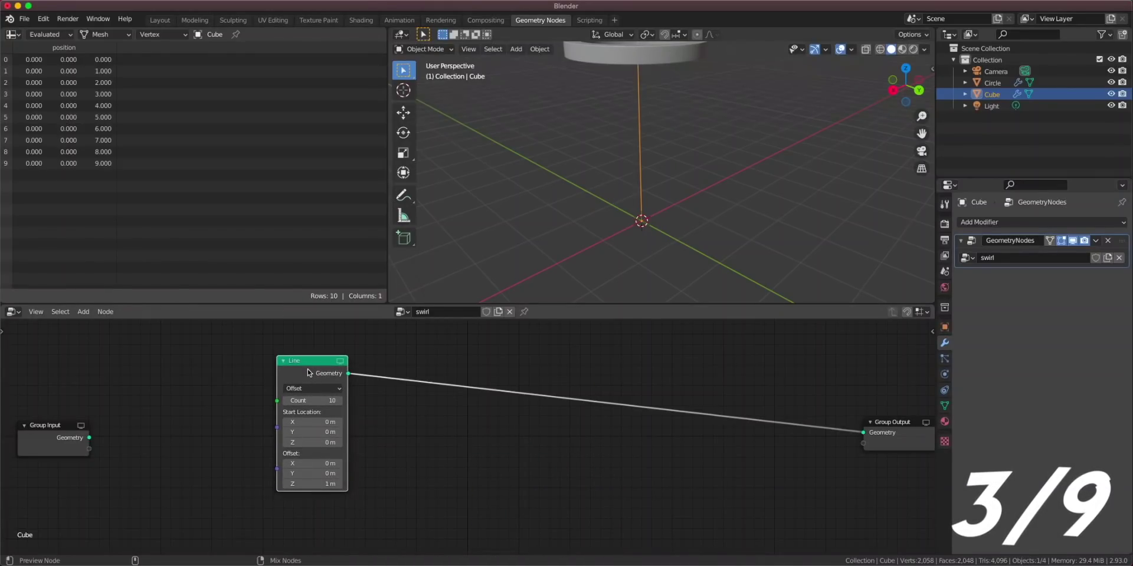
{"action": "left_click", "coordinate": [915, 92]}
{"action": "mouse_move", "coordinate": [718, 214]}
{"action": "middle_mouse_down", "text": "shift"}
{"action": "mouse_move", "coordinate": [730, 254]}
{"action": "mouse_move", "coordinate": [691, 252]}
{"action": "middle_mouse_up", "text": "shift"}
{"action": "key", "text": "ctrl+a"}
{"action": "left_click", "coordinate": [655, 204]}
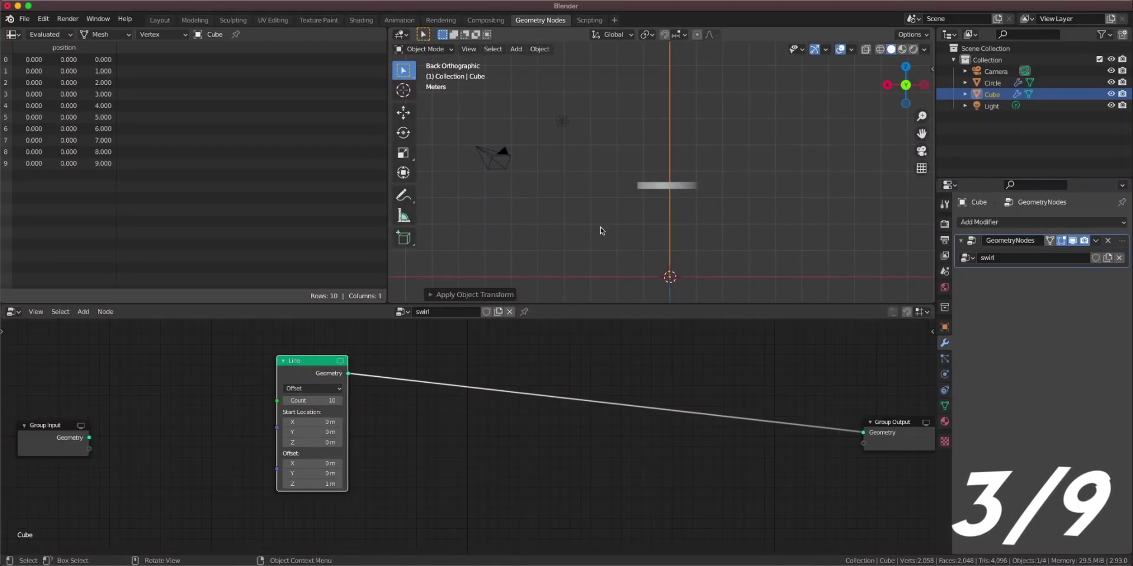
Set the Line Count to 3 and widen the 3D viewport over the spreadsheet.
{"action": "middle_click_drag", "start_coordinate": [600, 230], "coordinate": [598, 239], "text": "shift"}
{"action": "left_click", "coordinate": [320, 400]}
{"action": "type", "text": "3"}
{"action": "key", "text": "Return"}
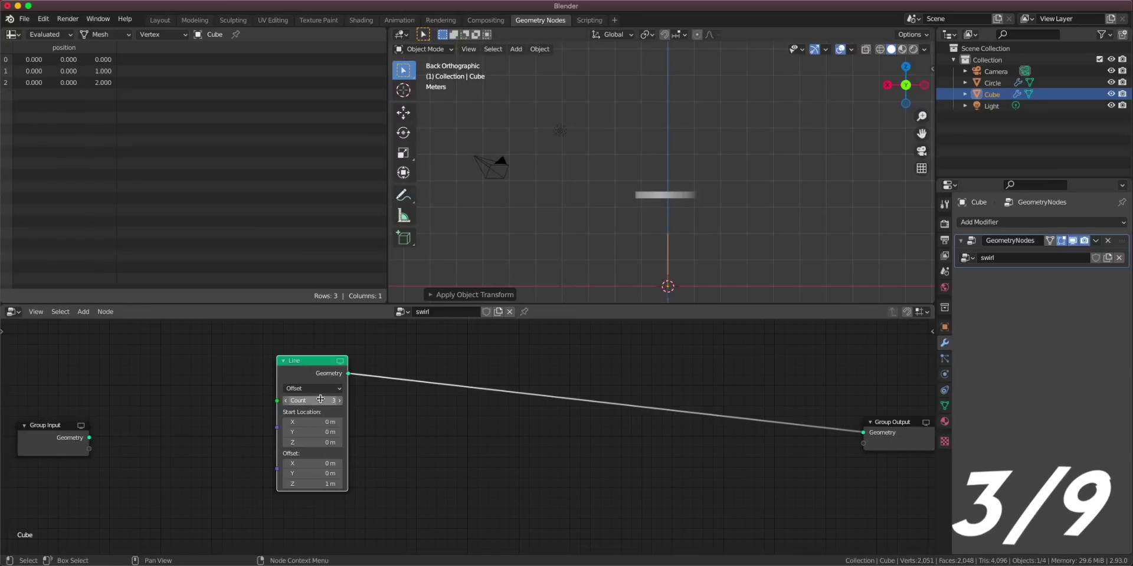
{"action": "scroll", "coordinate": [685, 224], "scroll_direction": "up", "scroll_amount": 3}
{"action": "scroll", "coordinate": [689, 193], "scroll_direction": "up", "scroll_amount": 2}
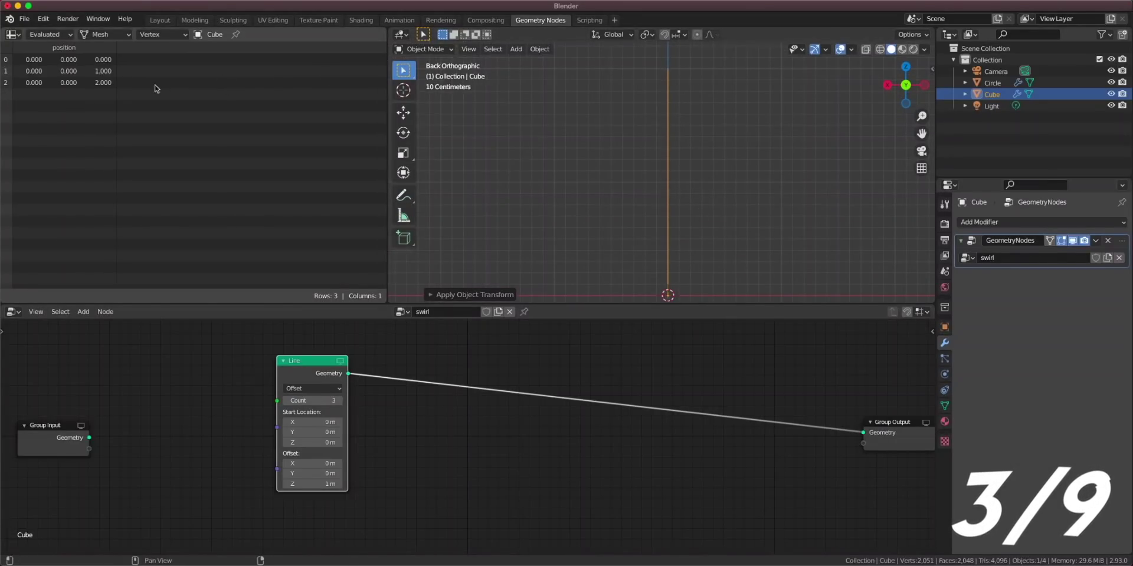
{"action": "left_click_drag", "start_coordinate": [388, 131], "coordinate": [264, 131]}
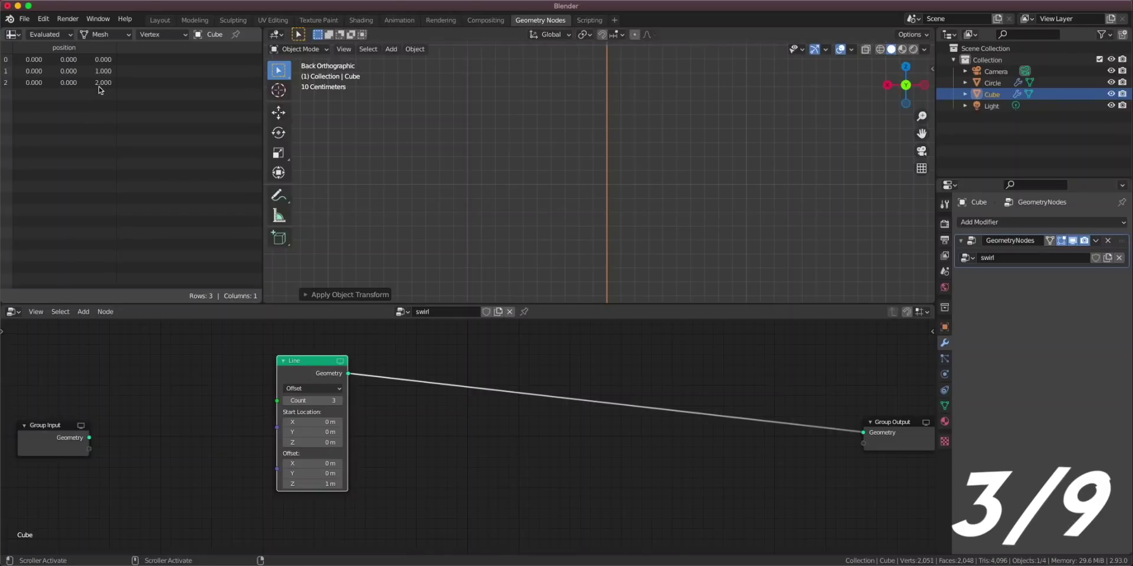
{"action": "left_click_drag", "start_coordinate": [313, 361], "coordinate": [148, 377]}
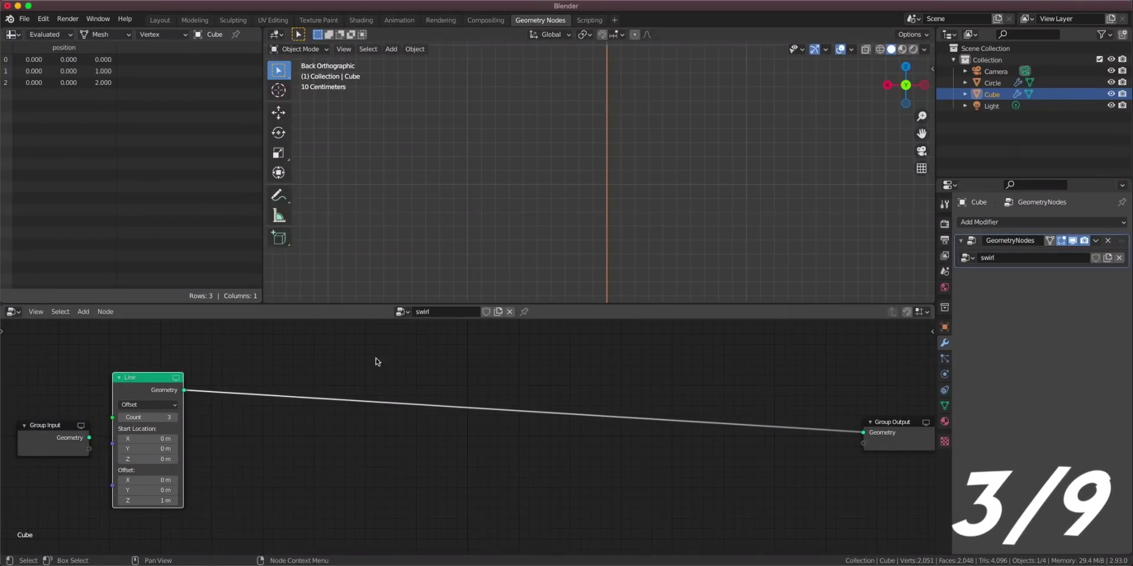
Insert a Point Instance node after the Line that instances the Circle ring.
{"action": "key", "text": "shift+a"}
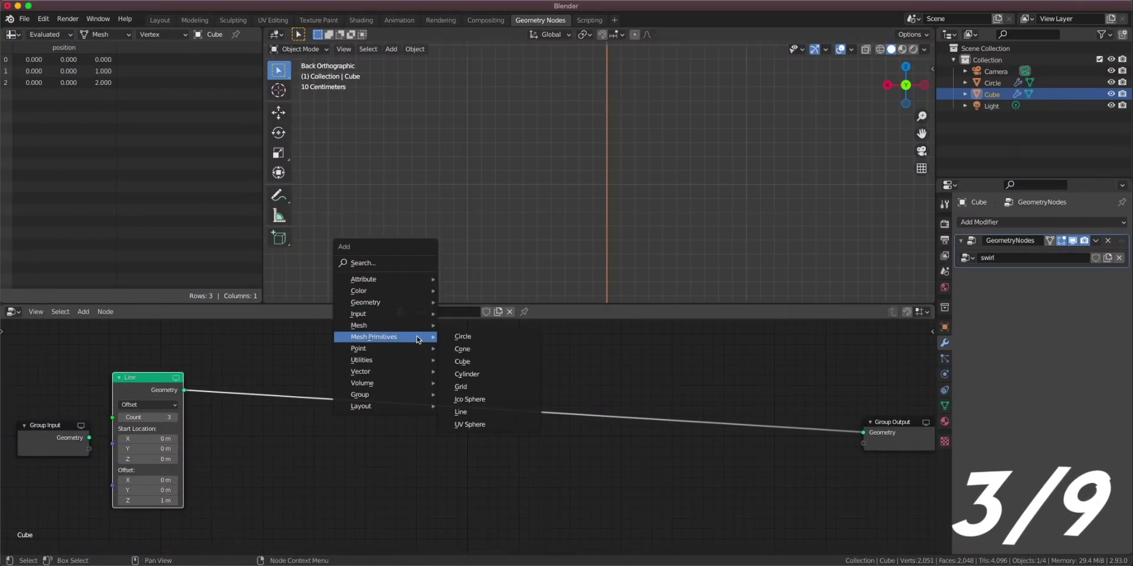
{"action": "left_click", "coordinate": [398, 263]}
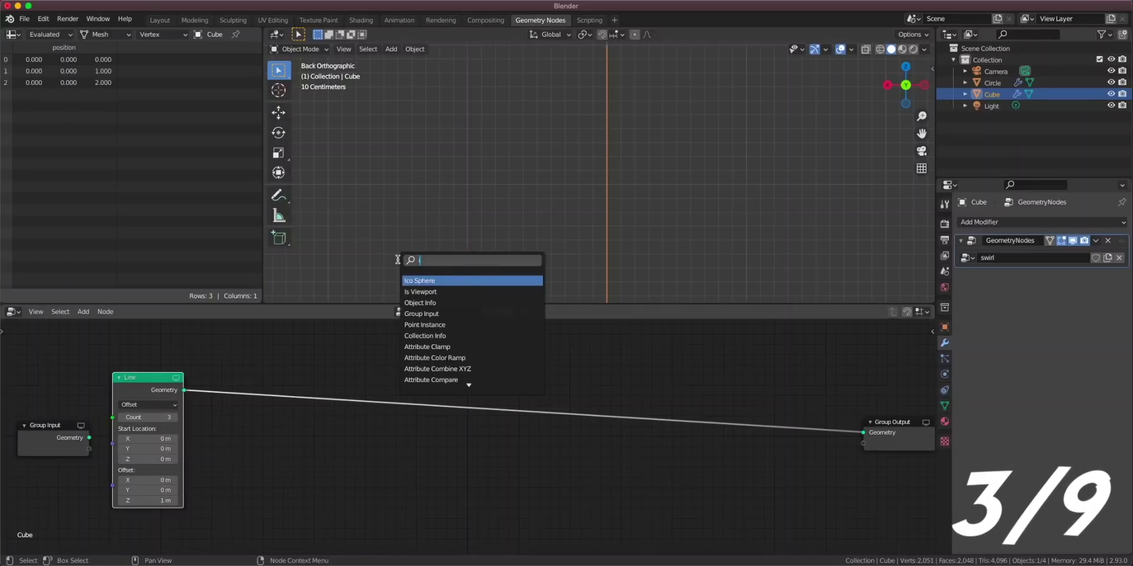
{"action": "type", "text": "instan"}
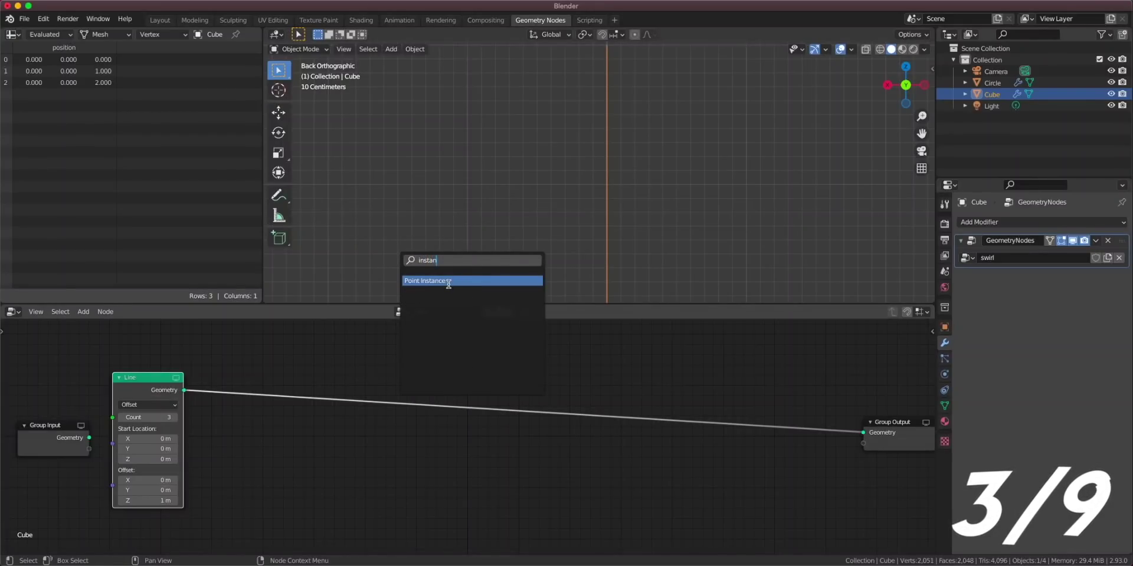
{"action": "left_click", "coordinate": [449, 282]}
{"action": "left_click", "coordinate": [790, 403]}
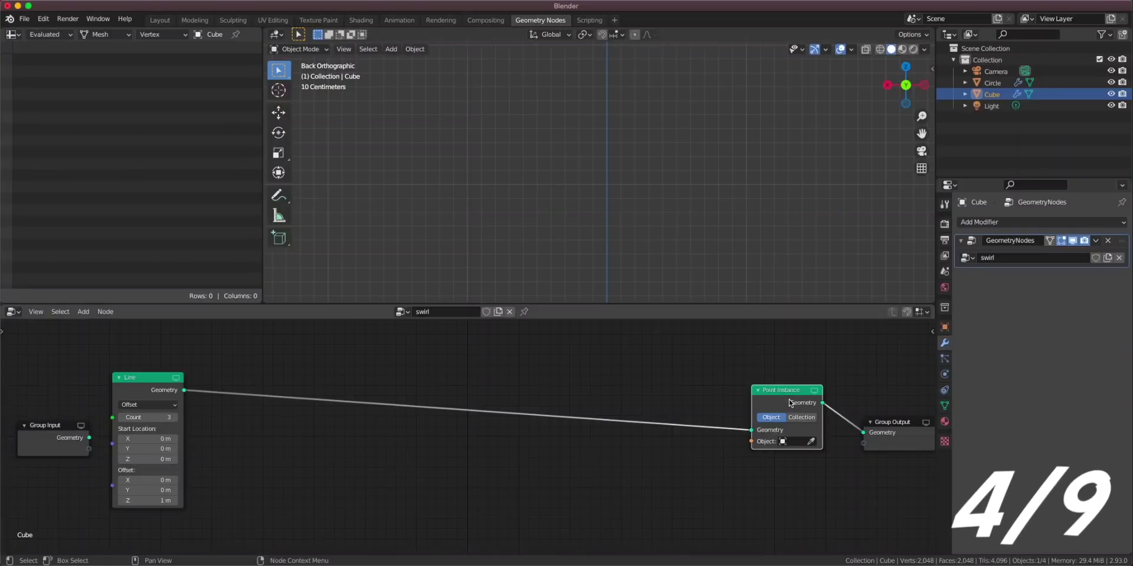
{"action": "left_click", "coordinate": [794, 439]}
{"action": "left_click", "coordinate": [799, 467]}
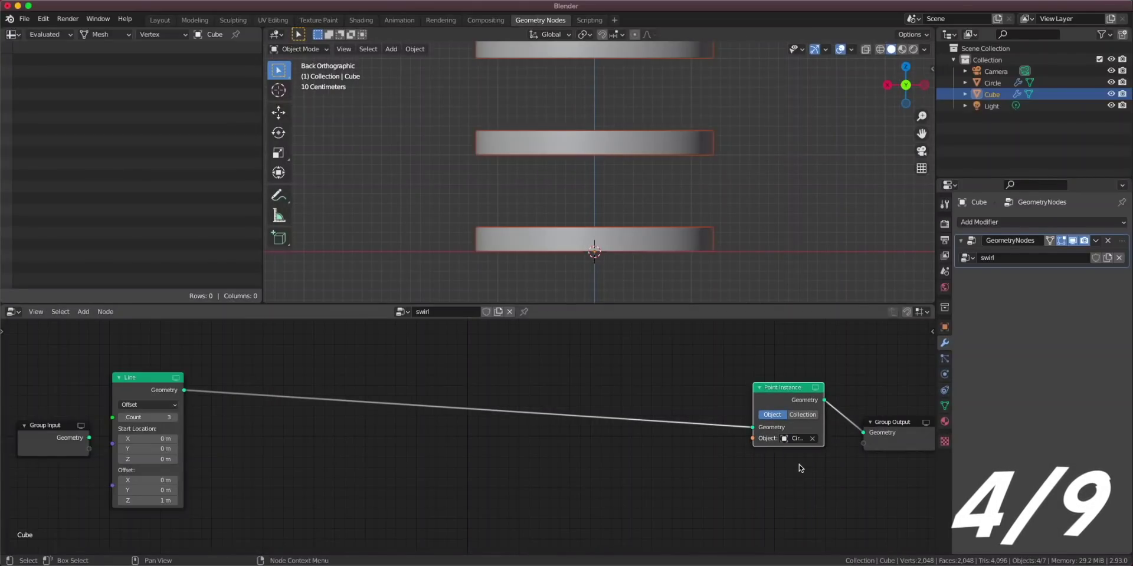
Move the original circle ring aside and reselect the cube.
{"action": "scroll", "coordinate": [661, 213], "scroll_direction": "down", "scroll_amount": 2}
{"action": "scroll", "coordinate": [655, 236], "scroll_direction": "down", "scroll_amount": 2}
{"action": "scroll", "coordinate": [655, 245], "scroll_direction": "down", "scroll_amount": 1}
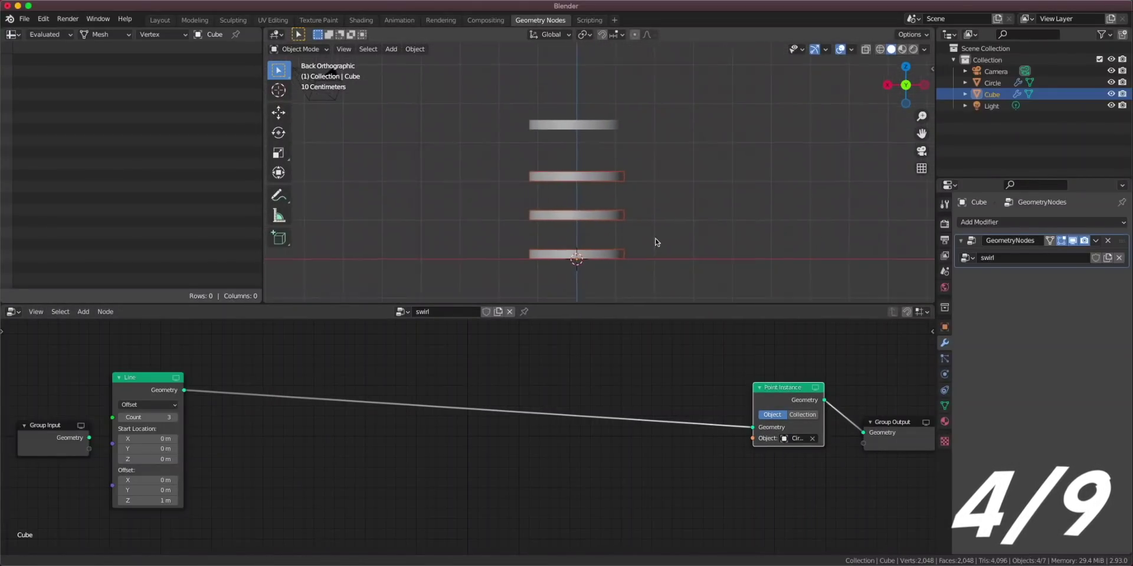
{"action": "scroll", "coordinate": [649, 230], "scroll_direction": "up", "scroll_amount": 3}
{"action": "left_click", "coordinate": [599, 100]}
{"action": "key", "text": "g"}
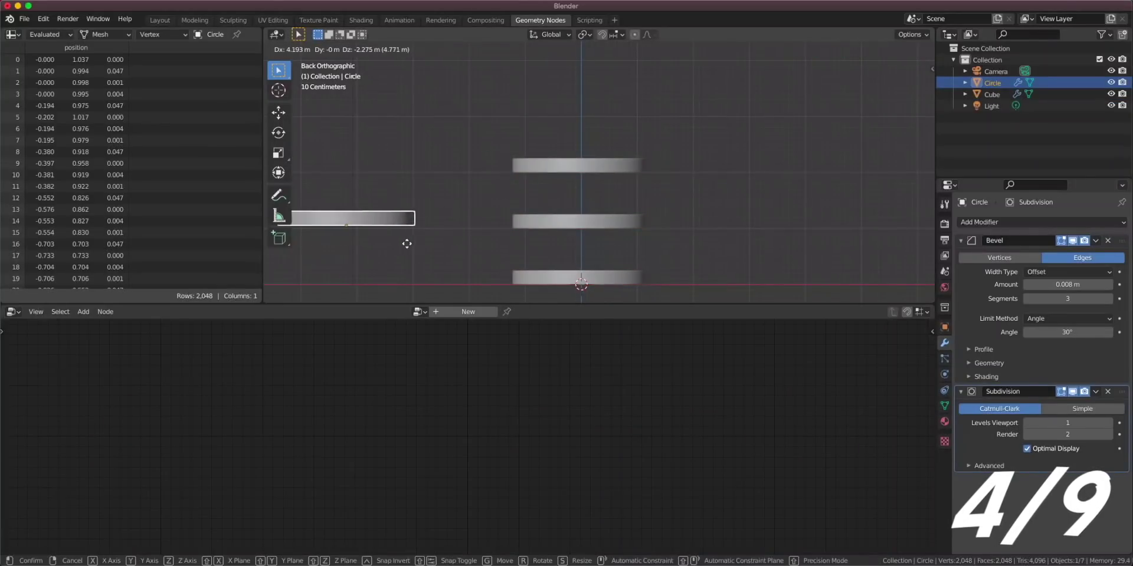
{"action": "left_click", "coordinate": [471, 232]}
{"action": "left_click", "coordinate": [562, 218]}
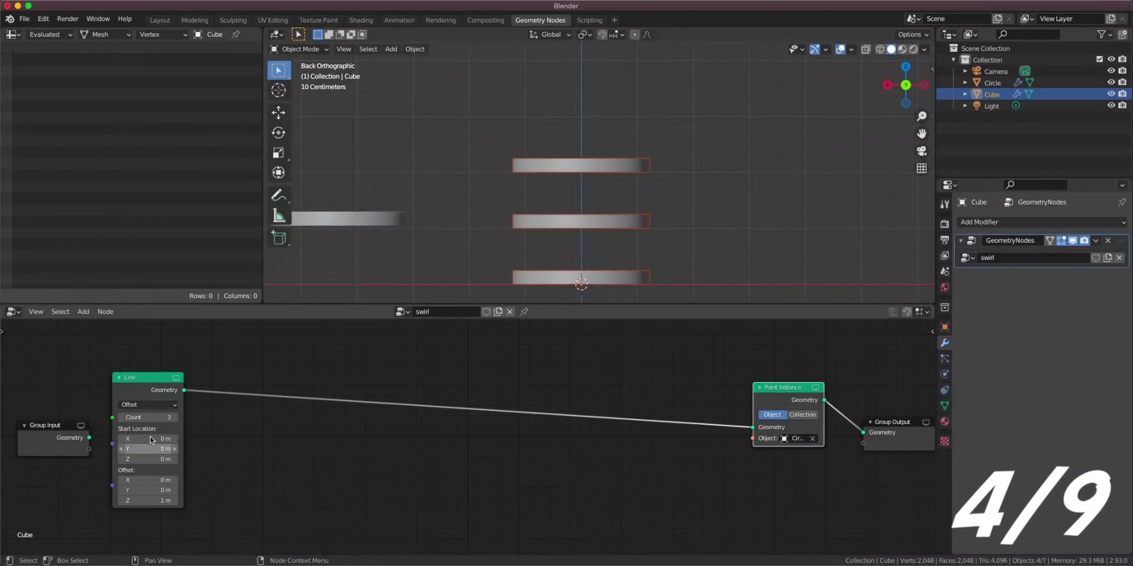
Set the Line's Offset Z to 0.53 m and its Count to 3.
{"action": "mouse_move", "coordinate": [144, 417]}
{"action": "left_mouse_down"}
{"action": "mouse_move", "coordinate": [178, 418]}
{"action": "mouse_move", "coordinate": [162, 418]}
{"action": "left_mouse_up"}
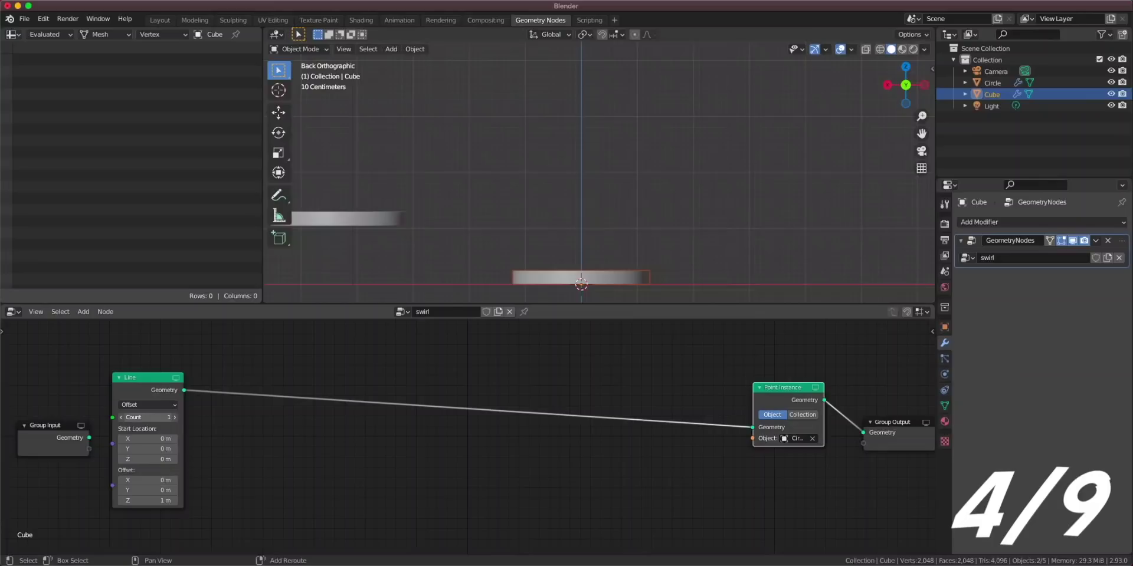
{"action": "scroll", "coordinate": [511, 167], "scroll_direction": "down", "scroll_amount": 2}
{"action": "scroll", "coordinate": [511, 167], "scroll_direction": "down", "scroll_amount": 5}
{"action": "scroll", "coordinate": [511, 166], "scroll_direction": "up", "scroll_amount": 4}
{"action": "scroll", "coordinate": [511, 166], "scroll_direction": "up", "scroll_amount": 3}
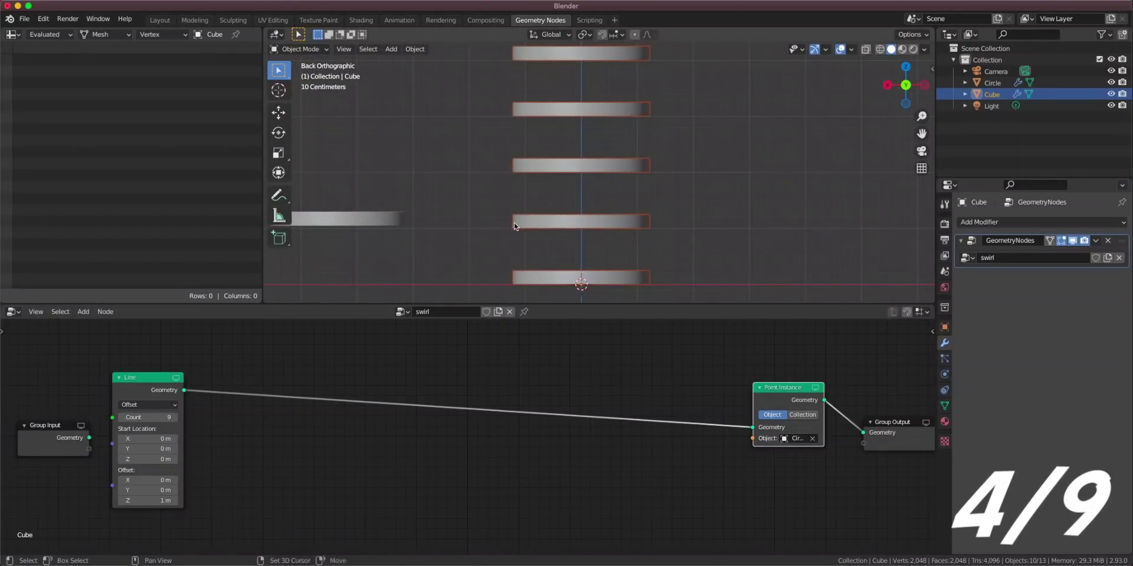
{"action": "mouse_move", "coordinate": [151, 501]}
{"action": "left_mouse_down"}
{"action": "mouse_move", "coordinate": [127, 501]}
{"action": "mouse_move", "coordinate": [171, 500]}
{"action": "left_mouse_up"}
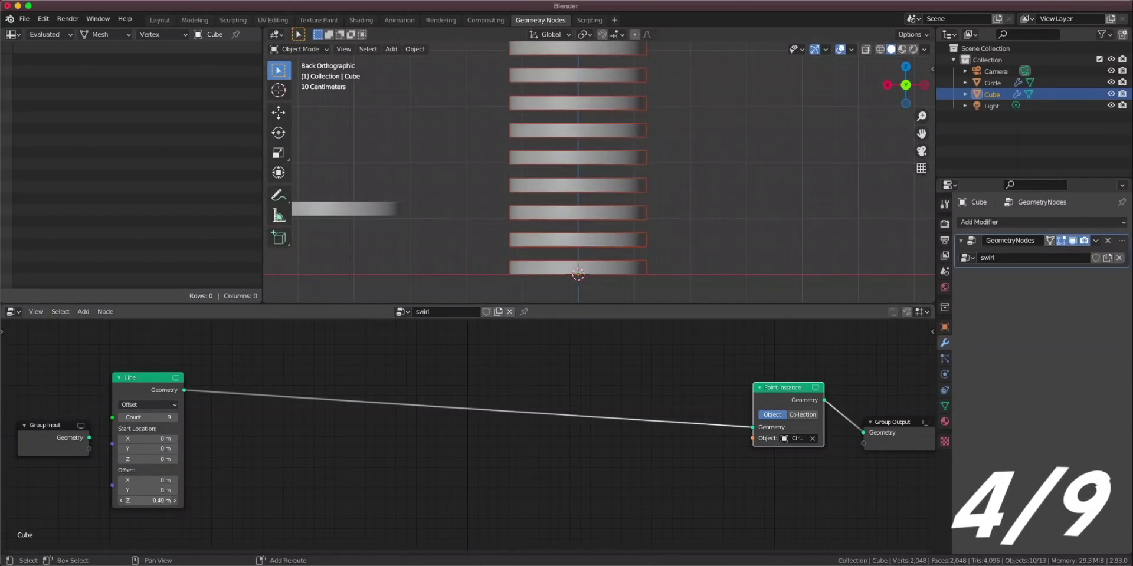
{"action": "left_click", "coordinate": [161, 417]}
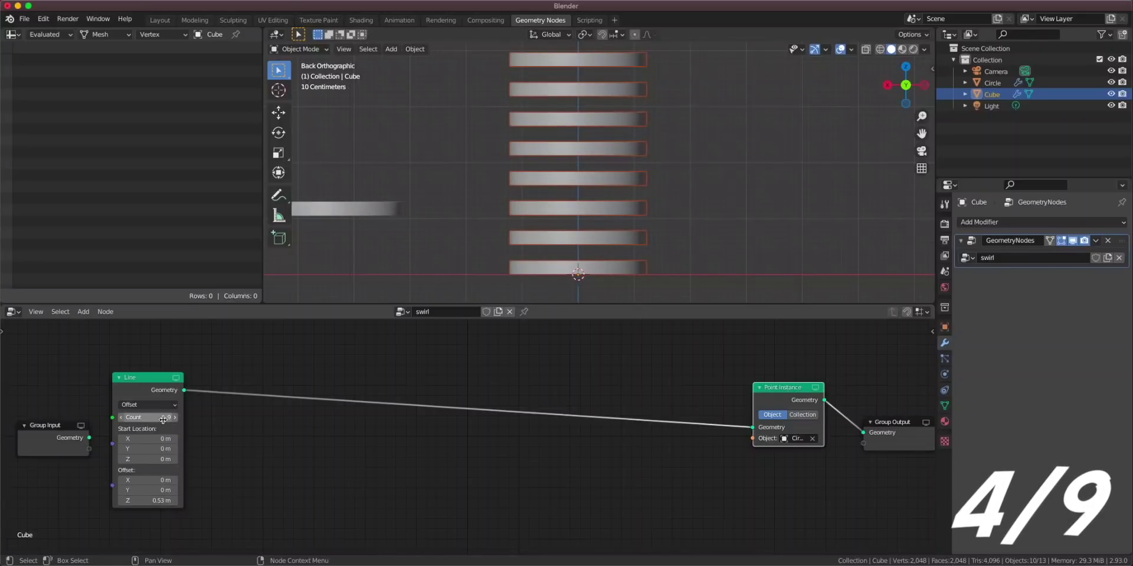
{"action": "key", "text": "Return"}
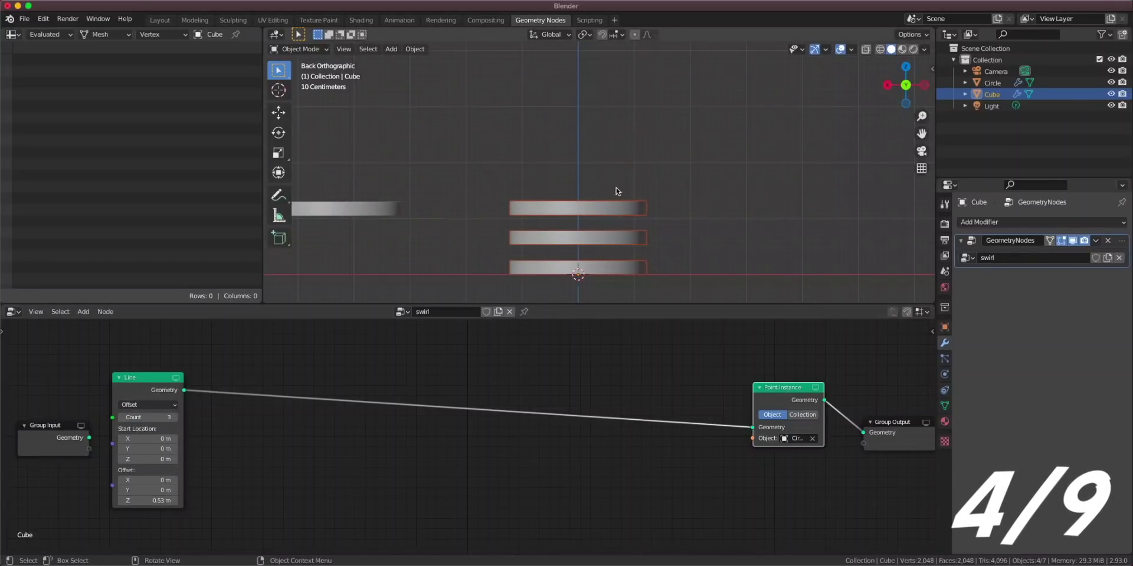
Annotate two strokes rising up-right and up-left from the bottom ring as a V-shaped guide.
{"action": "scroll", "coordinate": [571, 226], "scroll_direction": "up", "scroll_amount": 4}
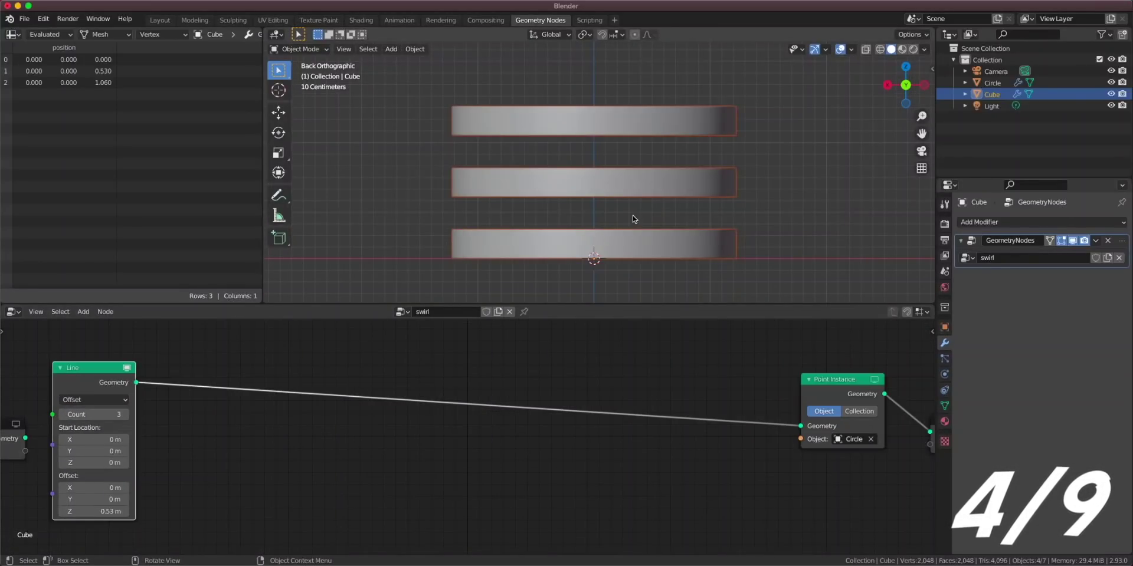
{"action": "left_click_drag", "start_coordinate": [626, 235], "coordinate": [902, 39]}
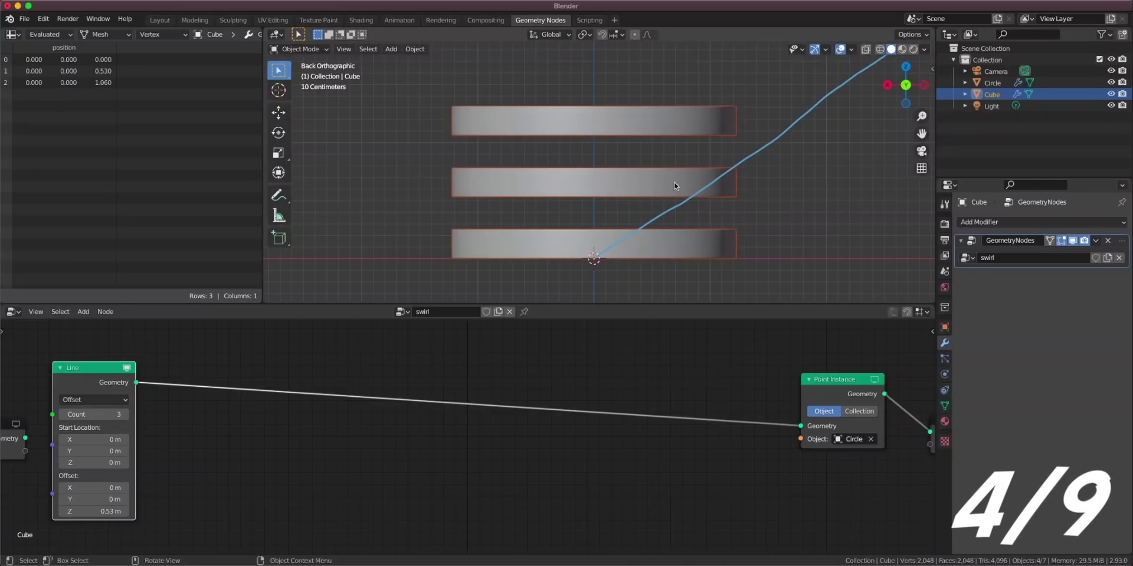
{"action": "scroll", "coordinate": [600, 225], "scroll_direction": "down", "scroll_amount": 3}
{"action": "left_click_drag", "start_coordinate": [600, 225], "coordinate": [424, 55]}
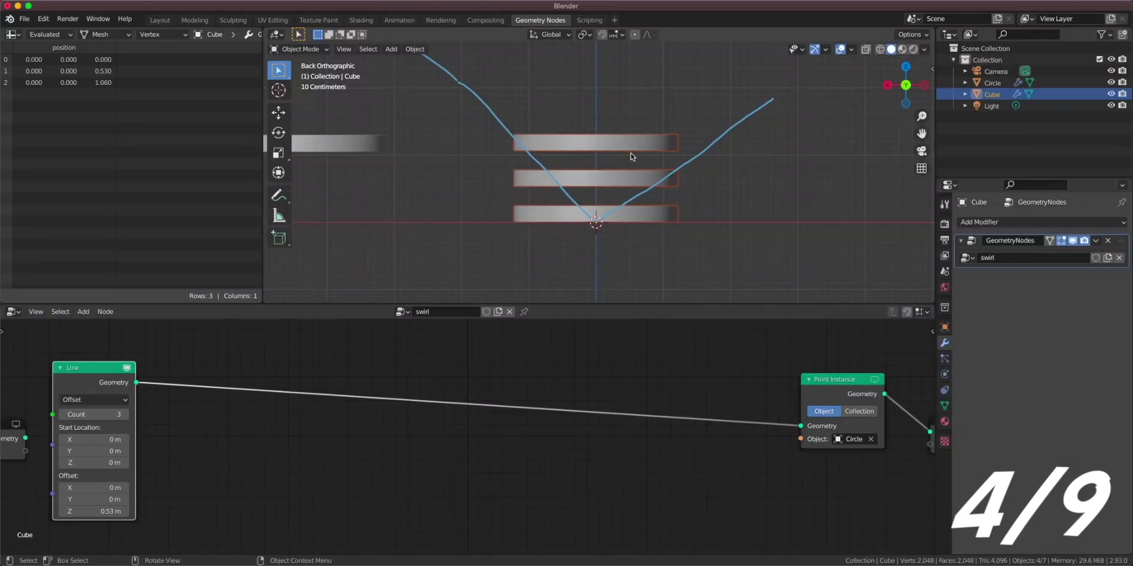
{"action": "middle_click_drag", "start_coordinate": [632, 156], "coordinate": [632, 194], "text": "shift"}
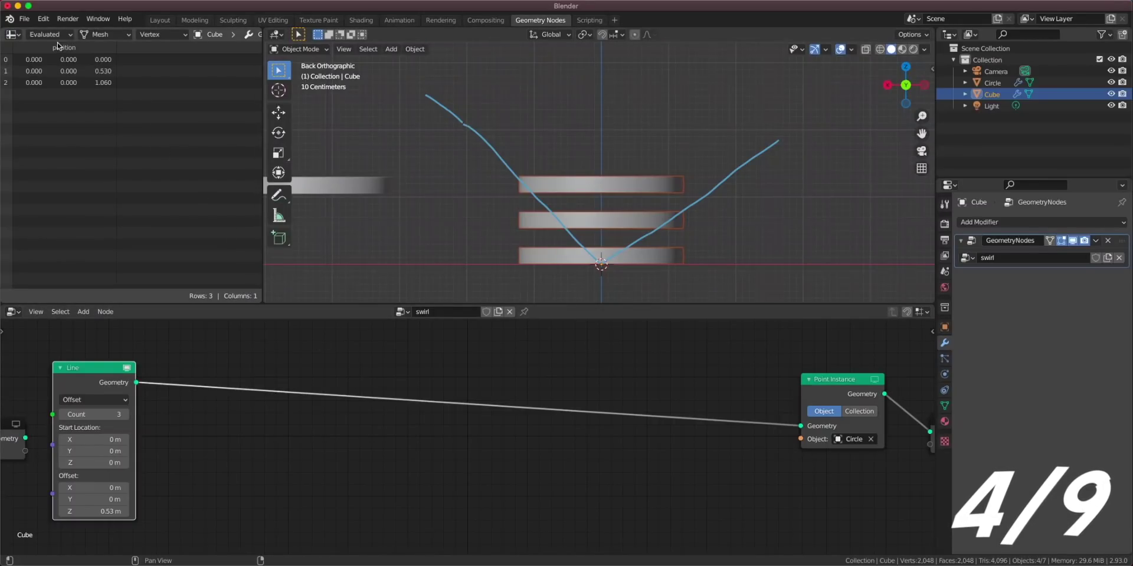
Insert an Attribute Separate XYZ node reading 'position' after the Line.
{"action": "key", "text": "shift+a"}
{"action": "left_click", "coordinate": [348, 371]}
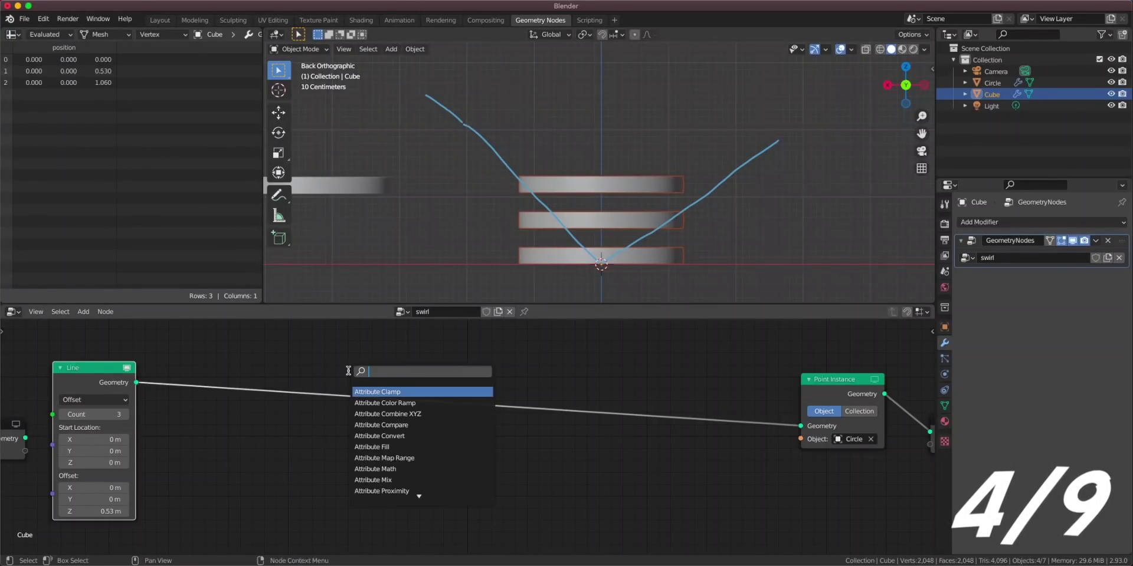
{"action": "type", "text": "sep"}
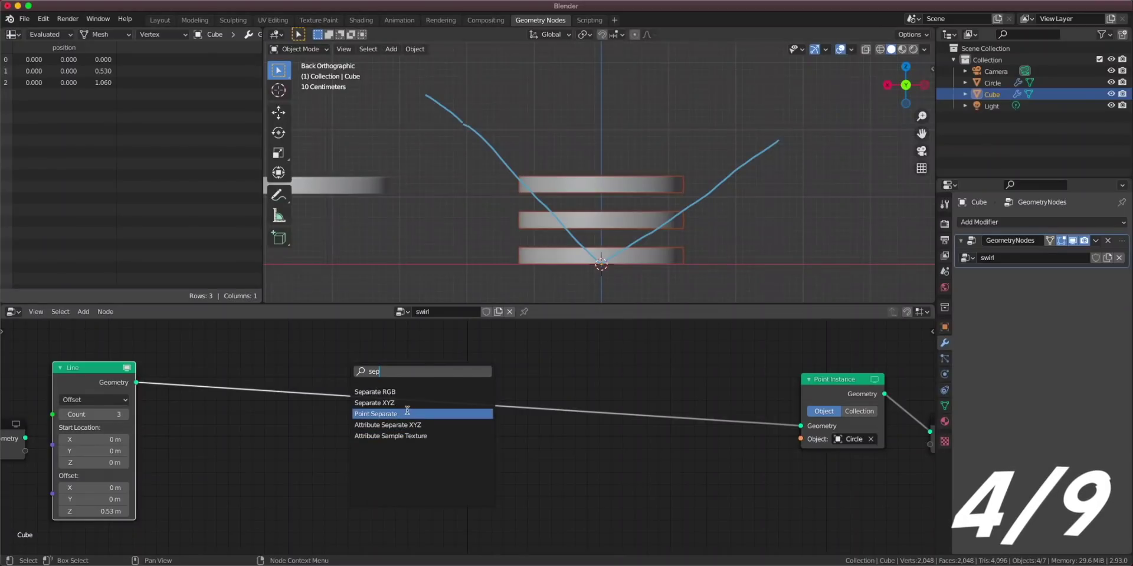
{"action": "left_click", "coordinate": [415, 423]}
{"action": "left_click", "coordinate": [235, 423]}
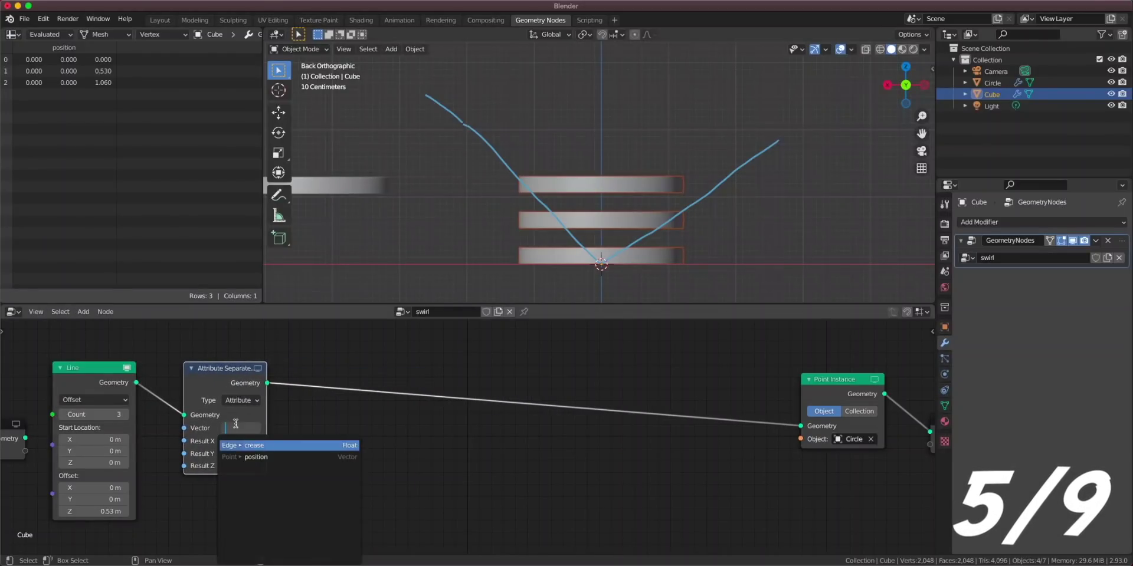
{"action": "type", "text": "posi"}
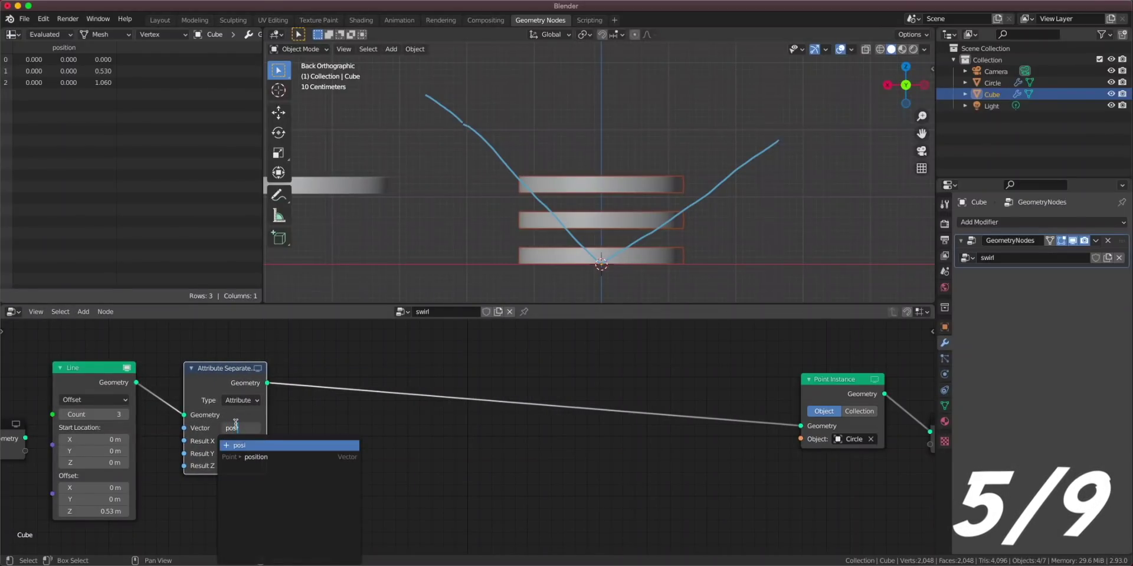
{"action": "left_click", "coordinate": [295, 457]}
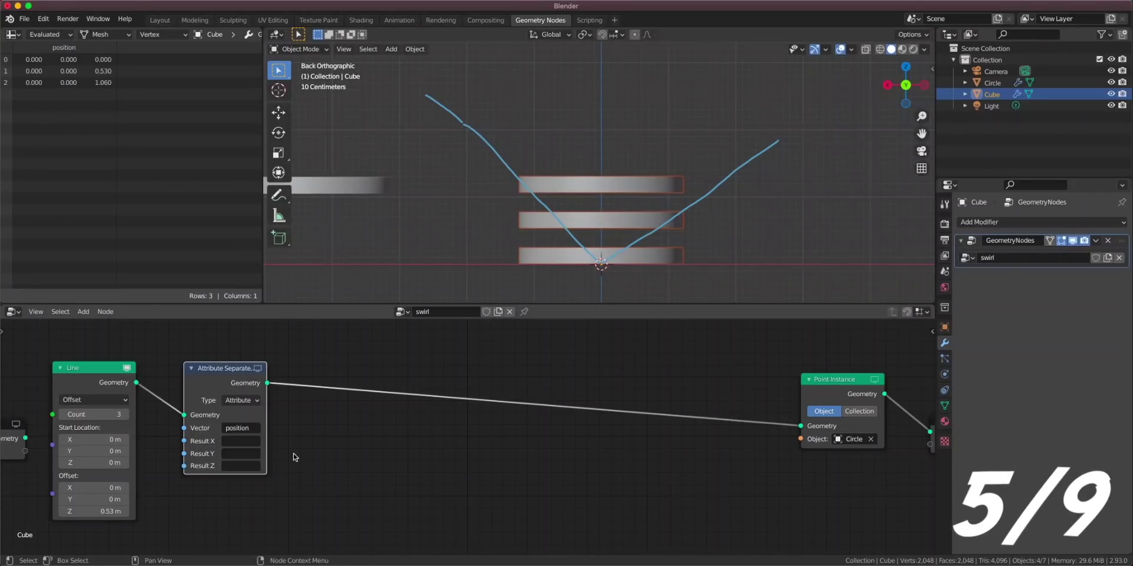
Name the Result Y and Result Z outputs 'y' and 'z'.
{"action": "left_click", "coordinate": [244, 454]}
{"action": "type", "text": "y"}
{"action": "key", "text": "Return"}
{"action": "left_click", "coordinate": [255, 466]}
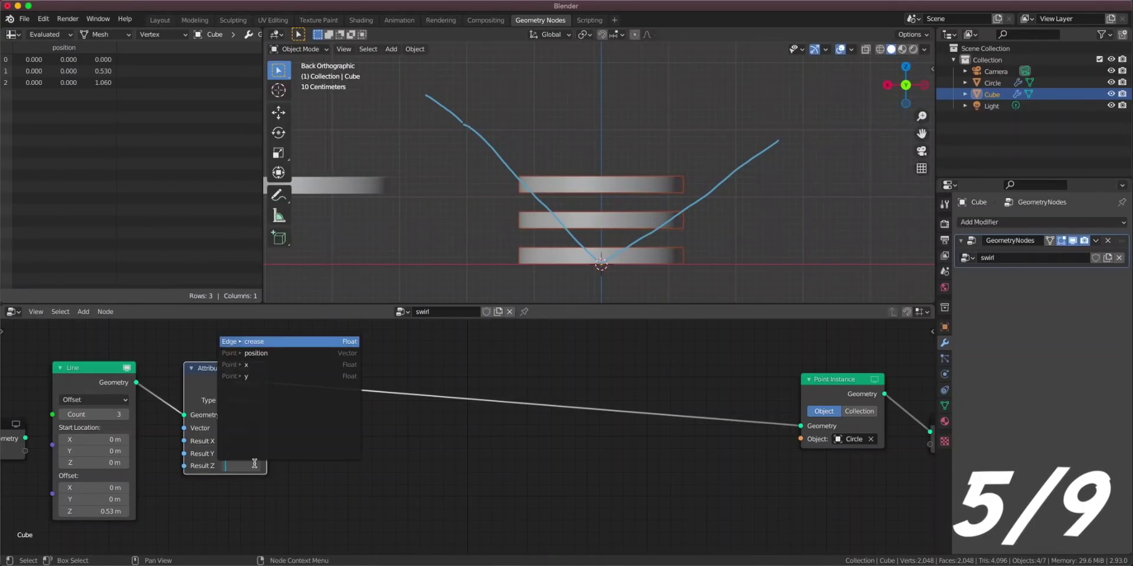
{"action": "type", "text": "z"}
{"action": "key", "text": "Return"}
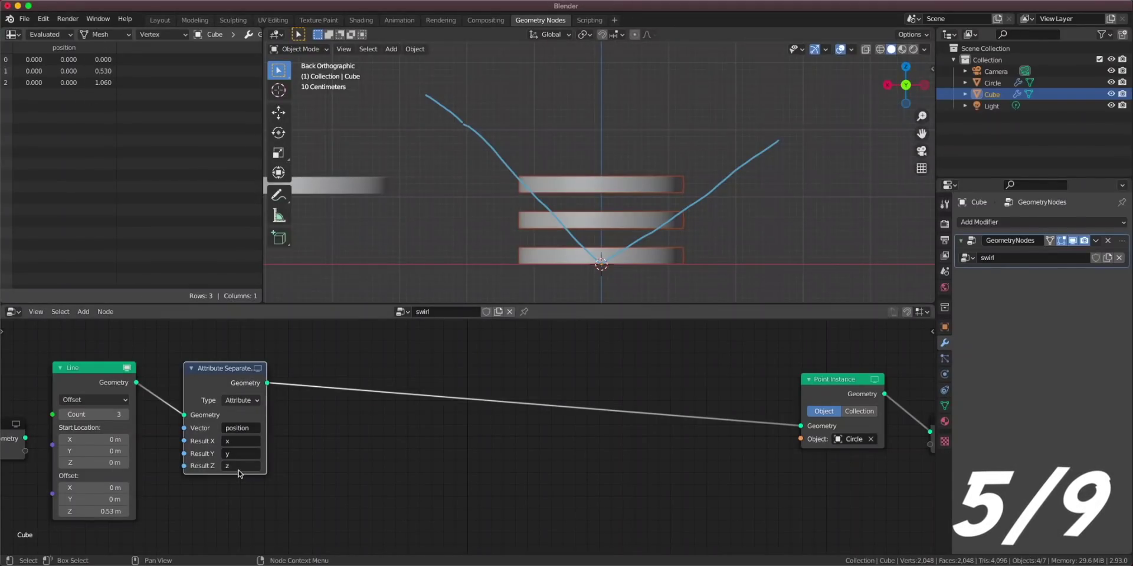
{"action": "key", "text": "shift+a"}
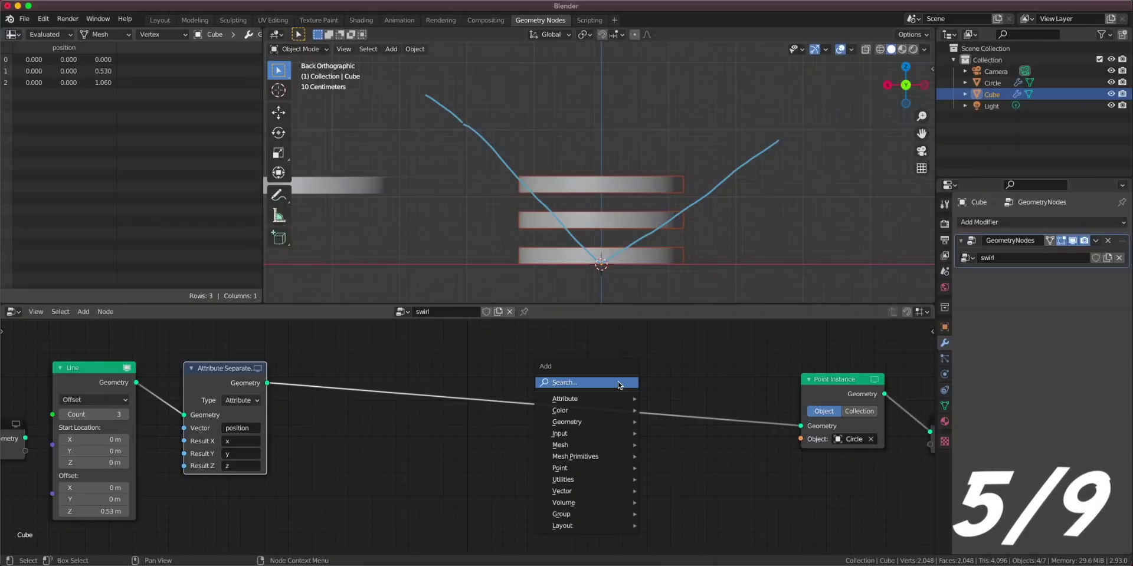
Add a Point Scale node whose factor comes from the z attribute.
{"action": "type", "text": "point scale"}
{"action": "key", "text": "Return"}
{"action": "left_click", "coordinate": [362, 443]}
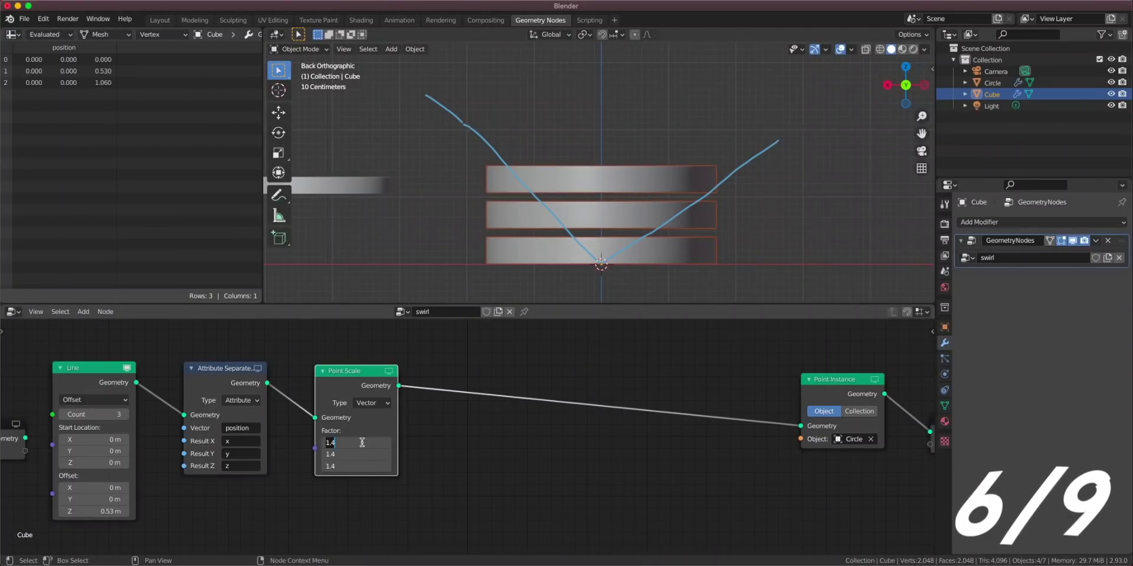
{"action": "type", "text": "1"}
{"action": "key", "text": "Return"}
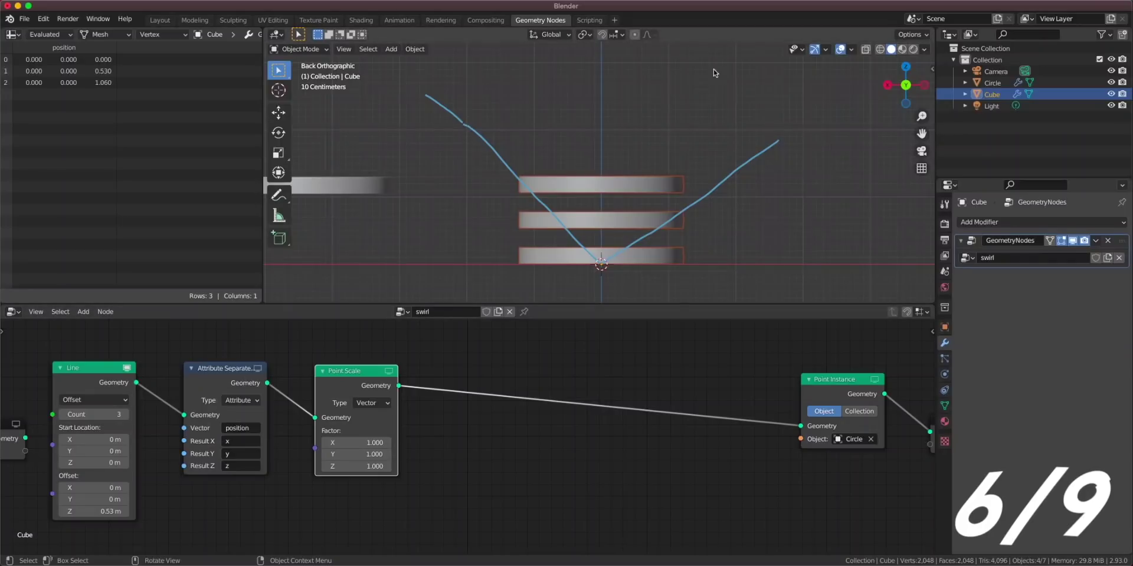
{"action": "left_click", "coordinate": [372, 403]}
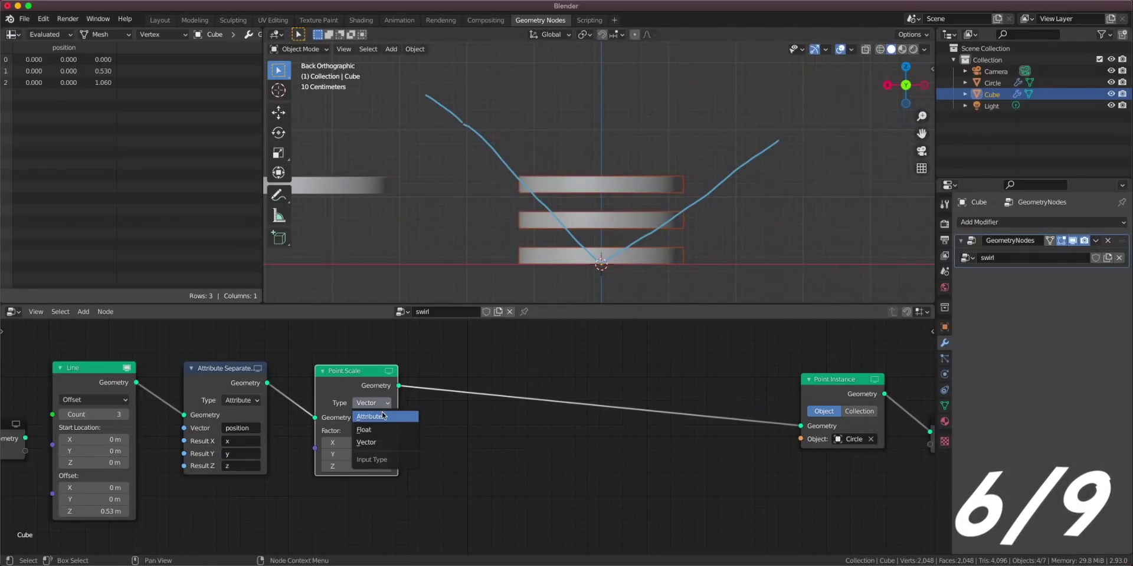
{"action": "left_click", "coordinate": [373, 430]}
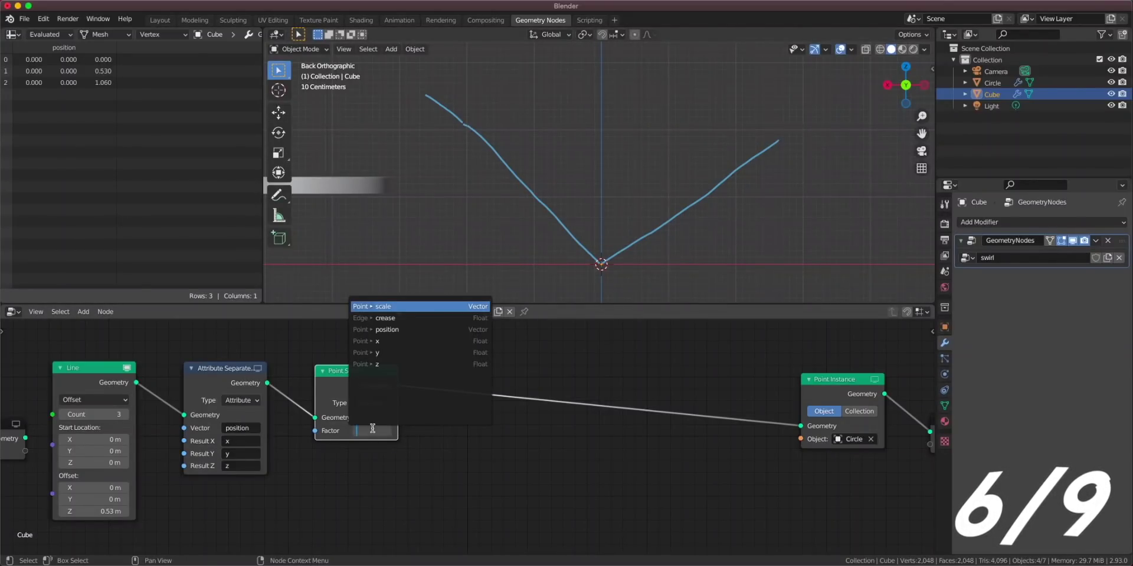
{"action": "type", "text": "z"}
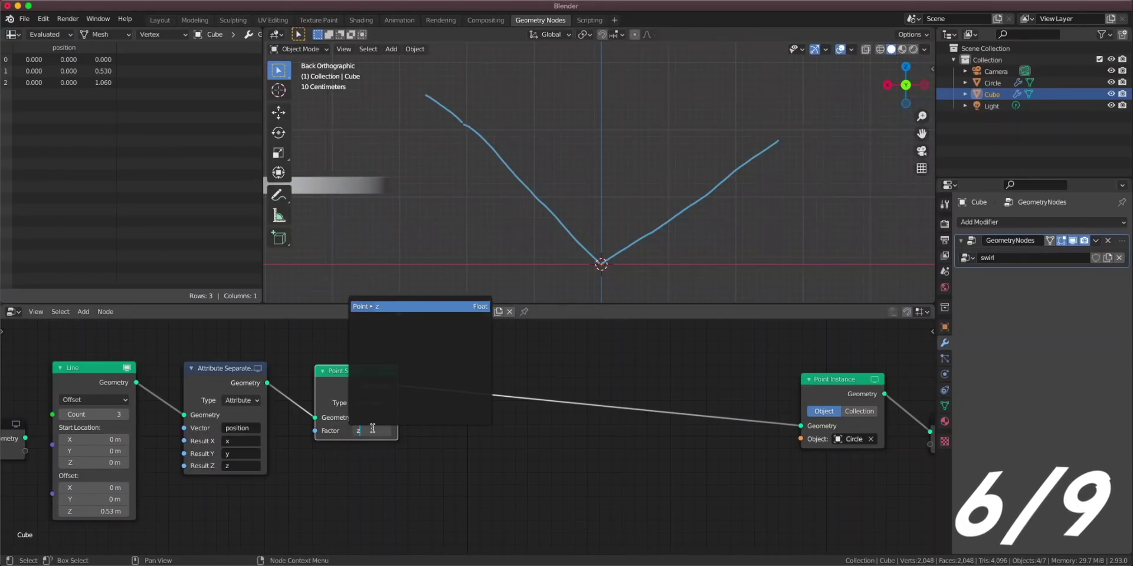
{"action": "key", "text": "Return"}
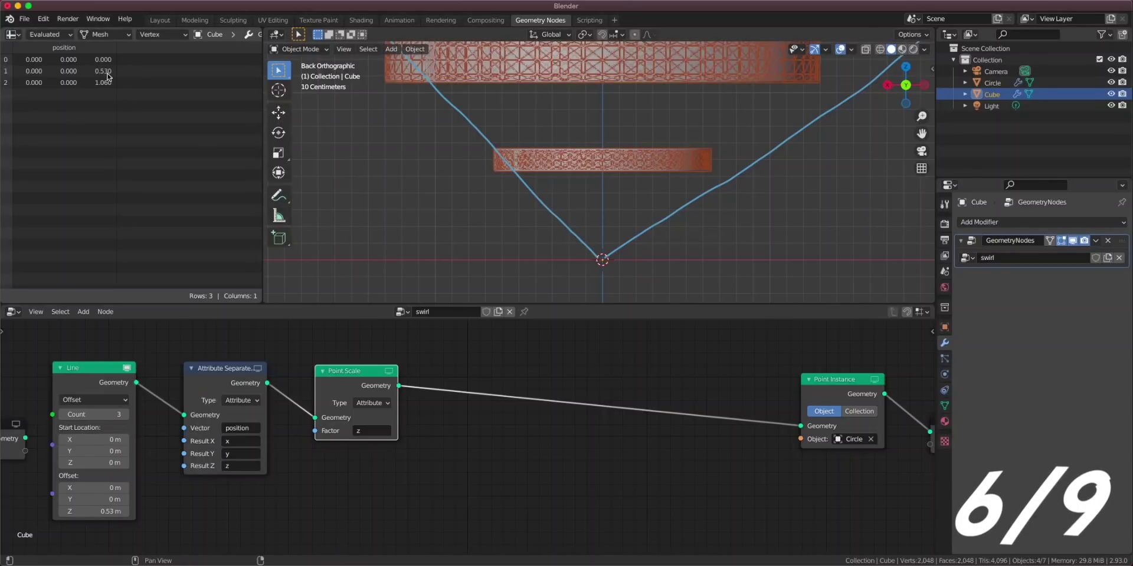
Orbit to check the flaring rings, return to back view, and reposition Point Scale.
{"action": "scroll", "coordinate": [468, 139], "scroll_direction": "down", "scroll_amount": 3}
{"action": "scroll", "coordinate": [518, 177], "scroll_direction": "up", "scroll_amount": 4}
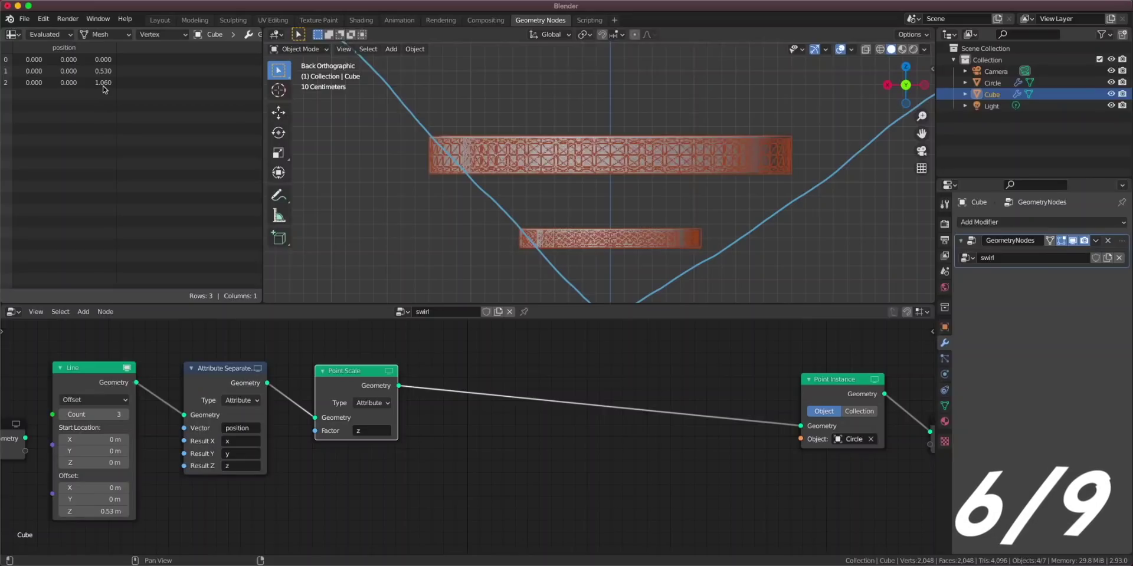
{"action": "mouse_move", "coordinate": [537, 179]}
{"action": "middle_mouse_down"}
{"action": "mouse_move", "coordinate": [649, 175]}
{"action": "mouse_move", "coordinate": [928, 86]}
{"action": "middle_mouse_up"}
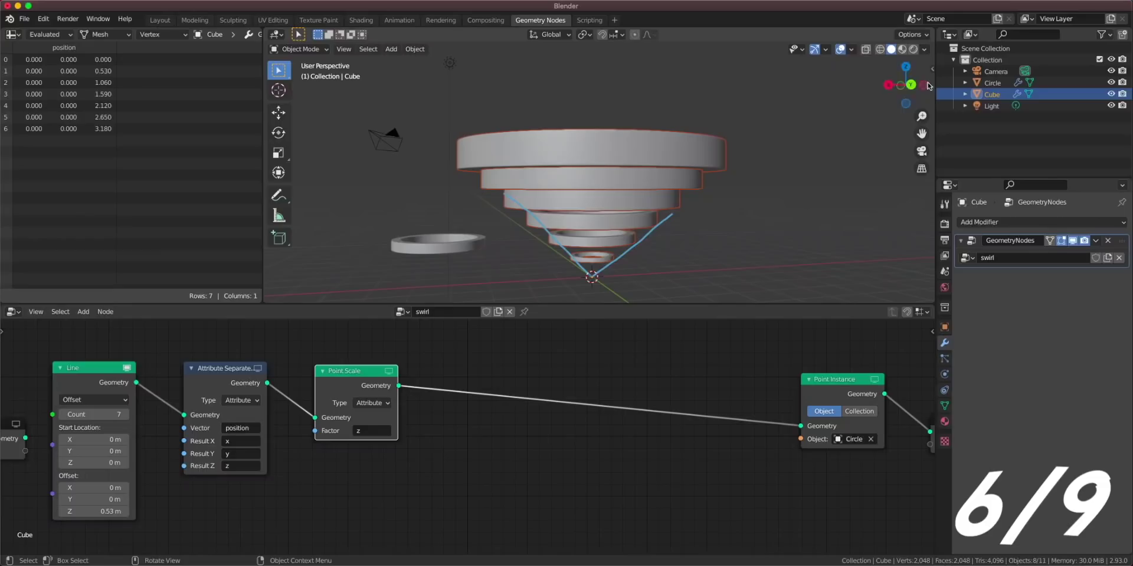
{"action": "left_click", "coordinate": [926, 85]}
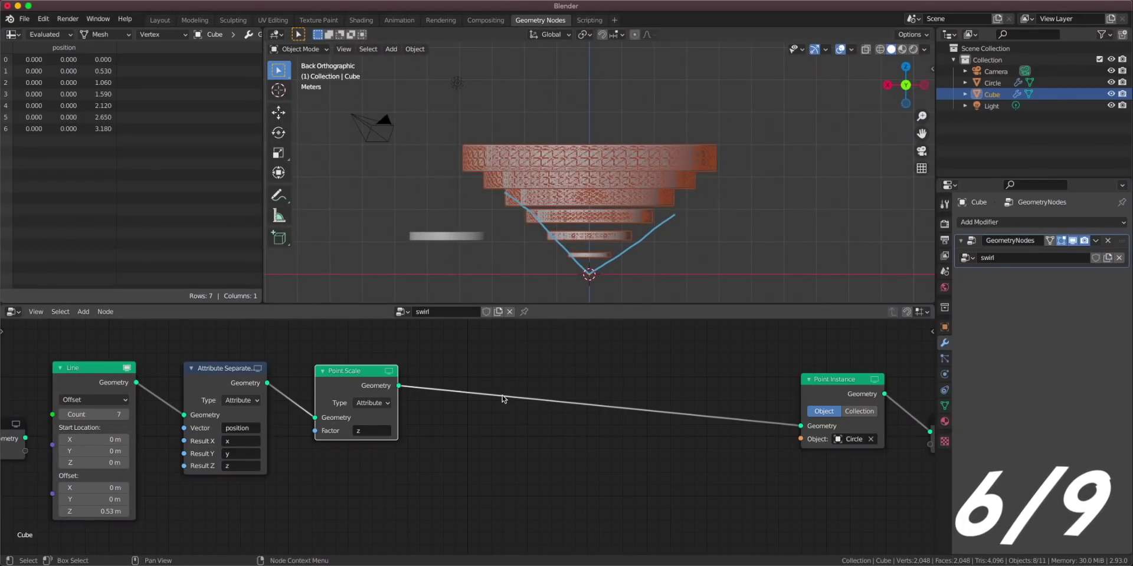
{"action": "left_click_drag", "start_coordinate": [368, 392], "coordinate": [348, 399]}
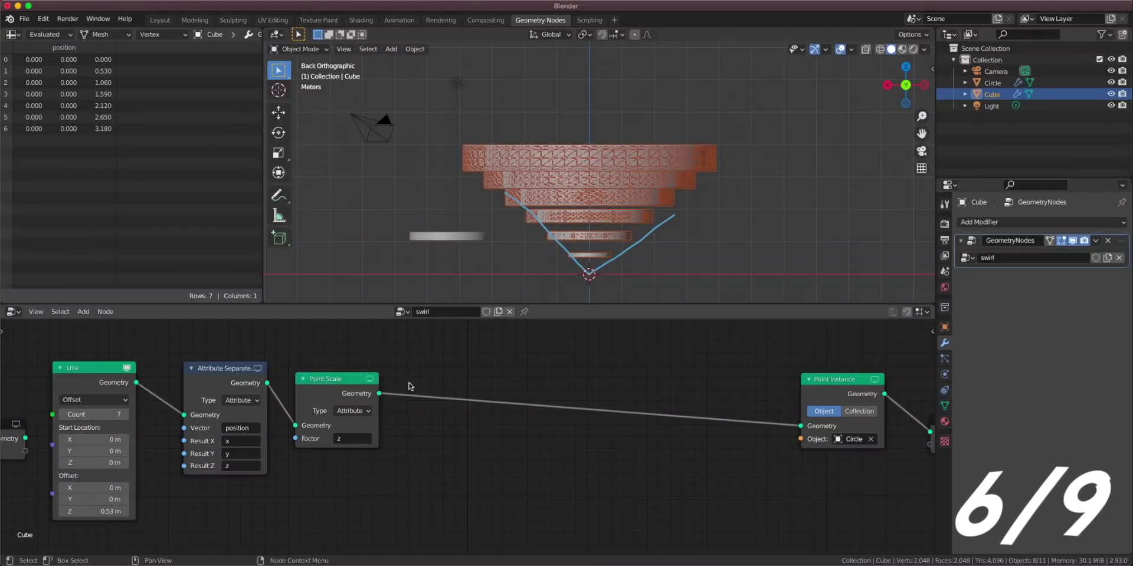
Insert a Point Rotate node between Point Scale and Point Instance, with rotation reset to 0.
{"action": "key", "text": "shift+a"}
{"action": "left_click", "coordinate": [529, 360]}
{"action": "type", "text": "point rotate"}
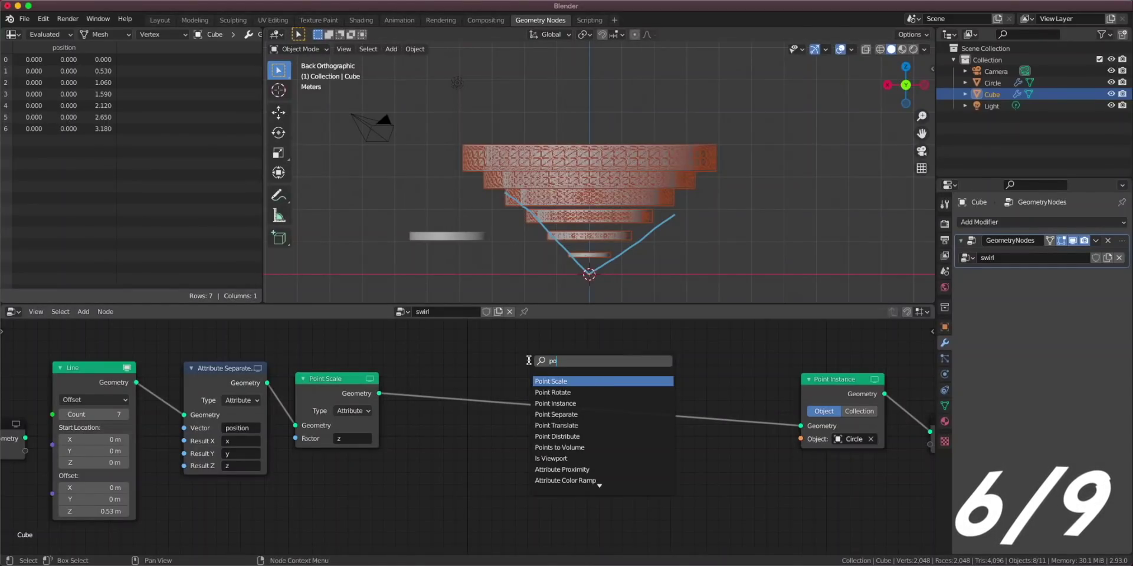
{"action": "key", "text": "Return"}
{"action": "left_click", "coordinate": [669, 425]}
{"action": "mouse_move", "coordinate": [668, 454]}
{"action": "left_mouse_down"}
{"action": "mouse_move", "coordinate": [620, 478]}
{"action": "mouse_move", "coordinate": [670, 455]}
{"action": "left_mouse_up"}
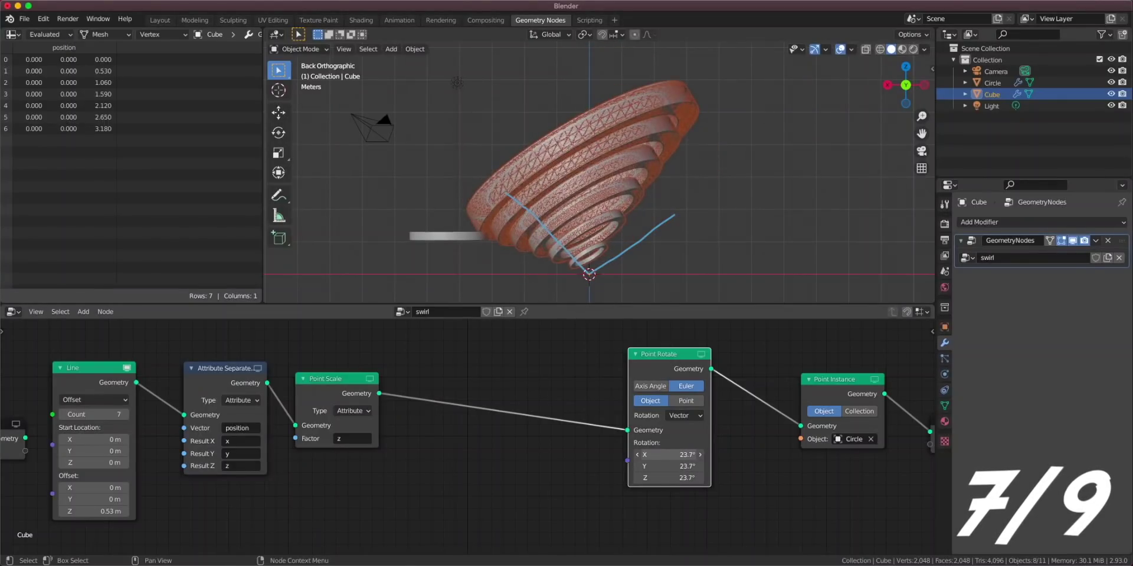
{"action": "left_click", "coordinate": [669, 455]}
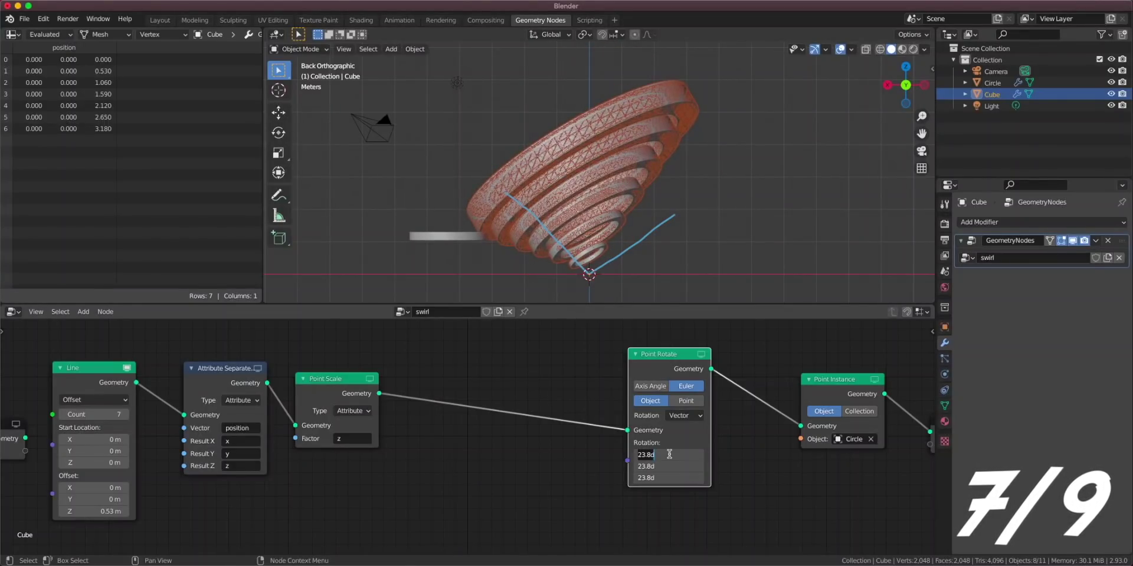
{"action": "type", "text": "0"}
{"action": "key", "text": "Return"}
Drive the Point Rotate rotation from the z attribute and inspect the twisted rings.
{"action": "left_click", "coordinate": [685, 416]}
{"action": "left_click", "coordinate": [679, 447]}
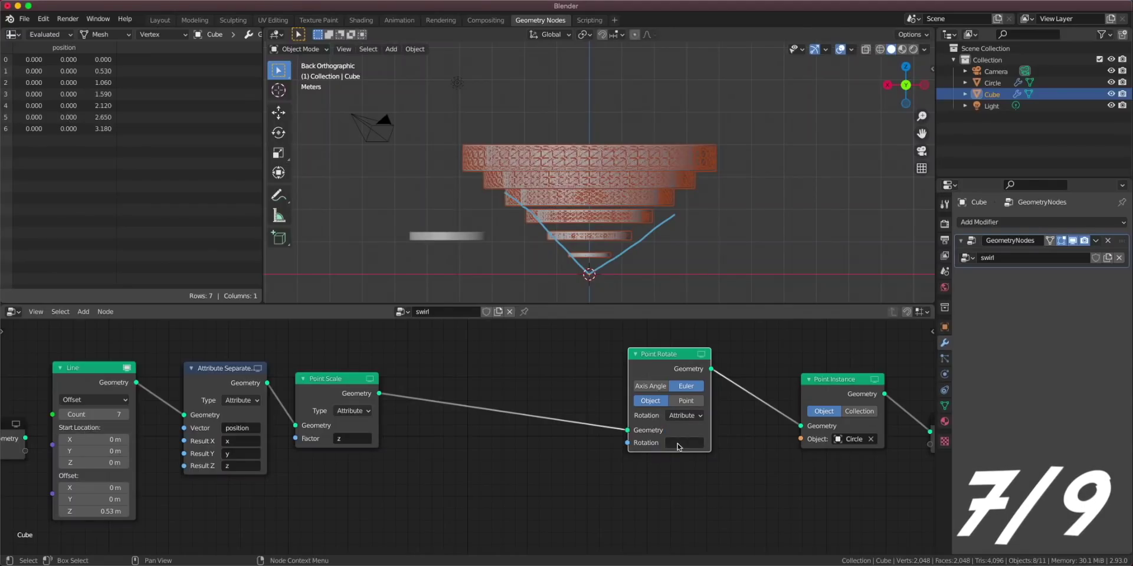
{"action": "type", "text": "z"}
{"action": "key", "text": "Return"}
{"action": "mouse_move", "coordinate": [661, 236]}
{"action": "middle_mouse_down"}
{"action": "mouse_move", "coordinate": [695, 253]}
{"action": "mouse_move", "coordinate": [732, 236]}
{"action": "mouse_move", "coordinate": [711, 219]}
{"action": "middle_mouse_up"}
{"action": "scroll", "coordinate": [695, 252], "scroll_direction": "up", "scroll_amount": 5}
{"action": "scroll", "coordinate": [695, 253], "scroll_direction": "down", "scroll_amount": 3}
{"action": "scroll", "coordinate": [695, 252], "scroll_direction": "down", "scroll_amount": 2}
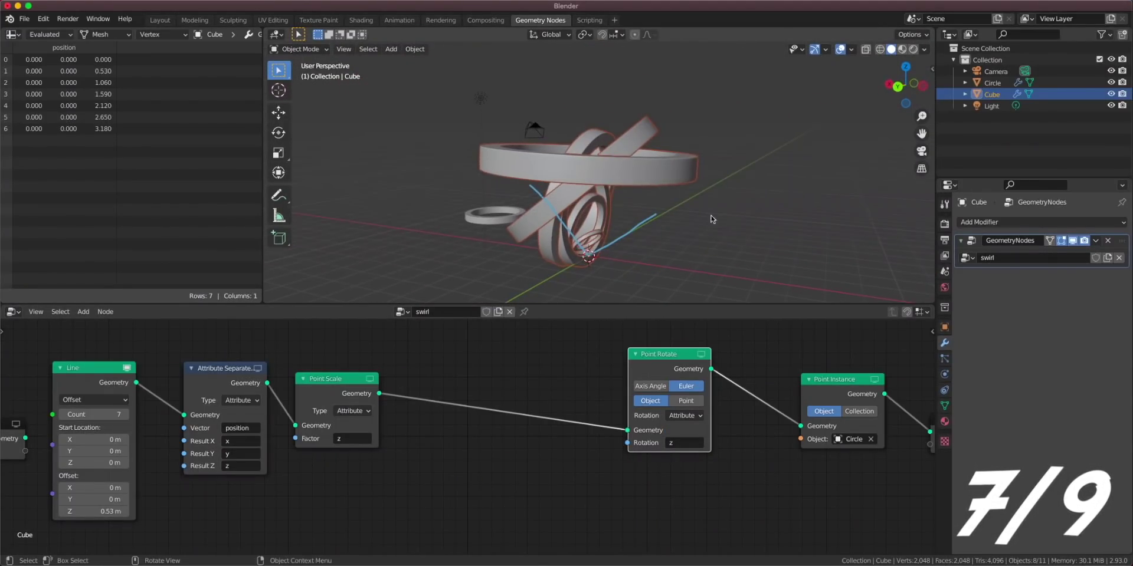
{"action": "left_click", "coordinate": [897, 86]}
{"action": "scroll", "coordinate": [631, 143], "scroll_direction": "up", "scroll_amount": 3}
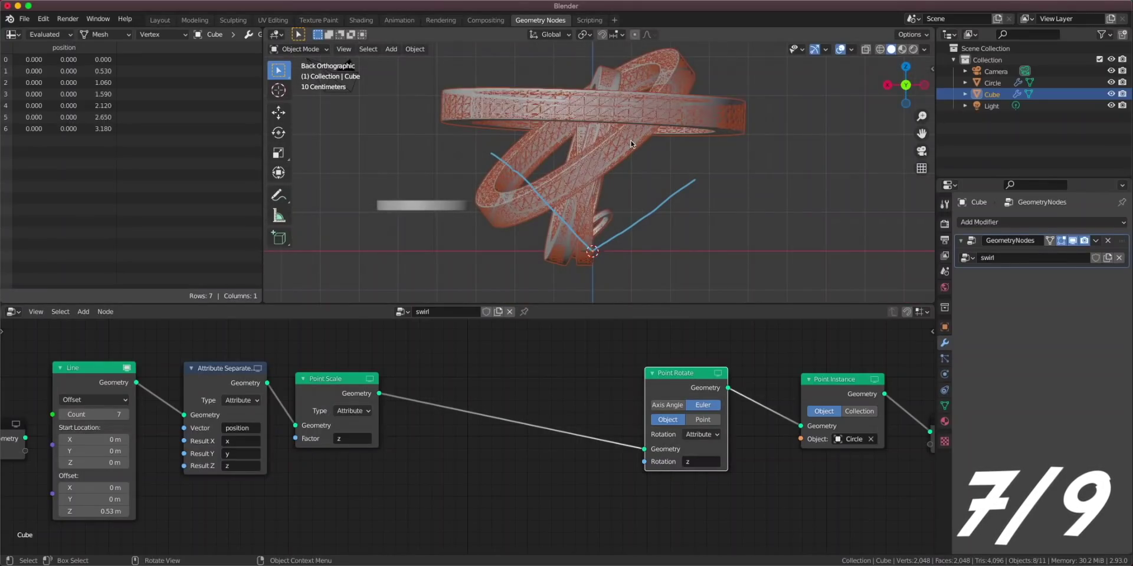
{"action": "left_click_drag", "start_coordinate": [672, 384], "coordinate": [690, 382]}
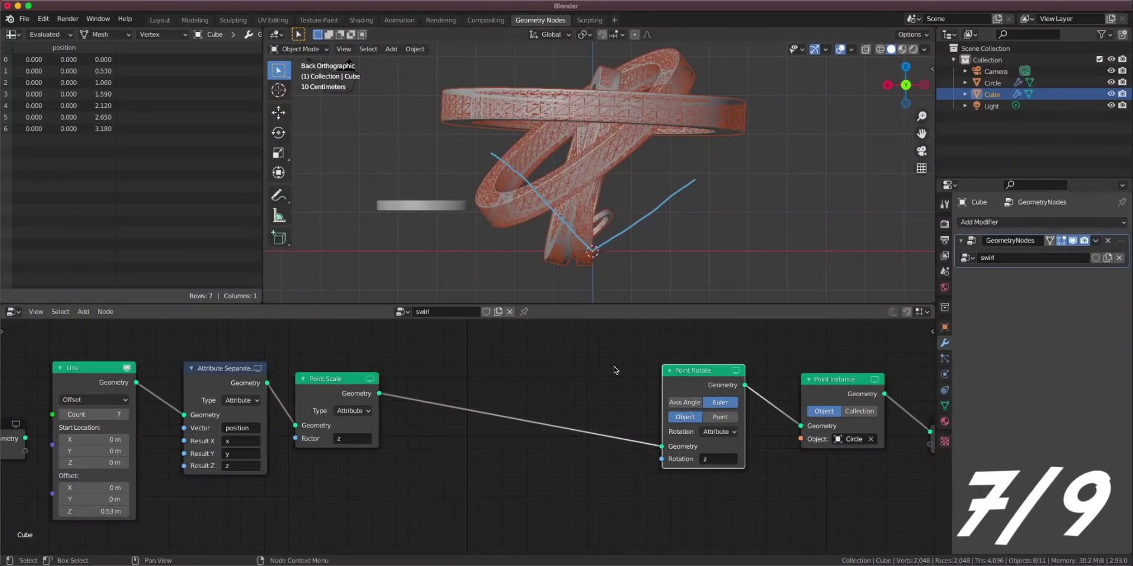
Insert an Attribute Math node before Point Rotate with input A set to z.
{"action": "key", "text": "shift+a"}
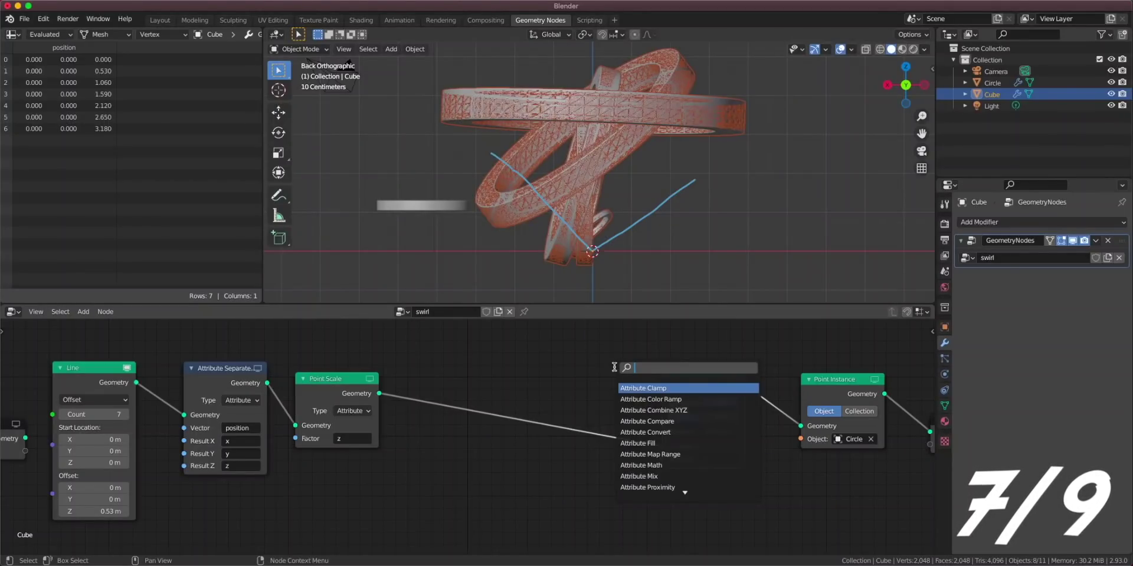
{"action": "key", "text": "Down"}
{"action": "key", "text": "Down"}
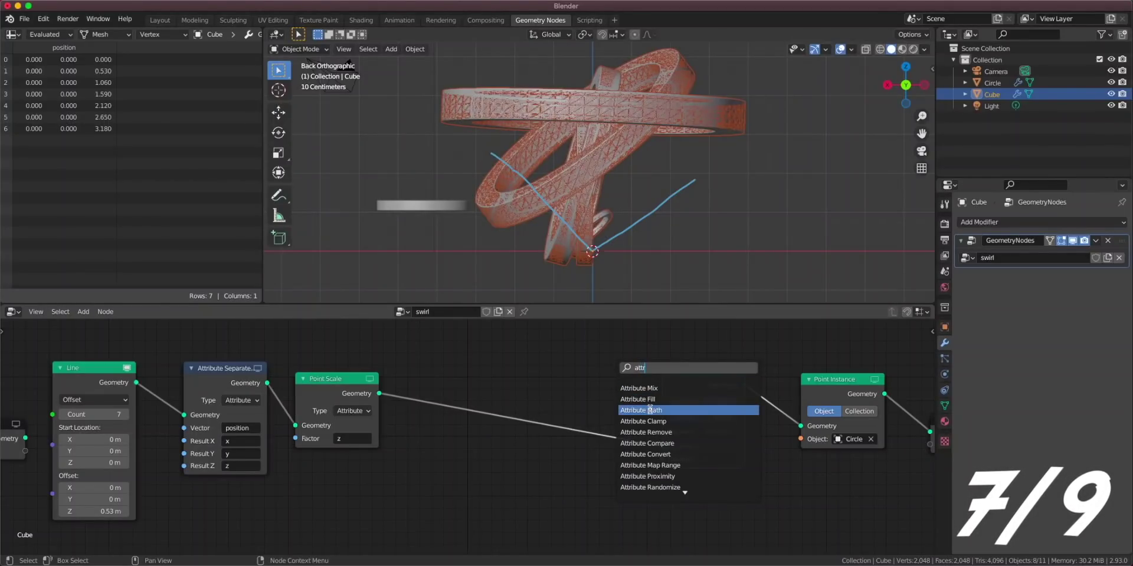
{"action": "key", "text": "Return"}
{"action": "left_click", "coordinate": [587, 463]}
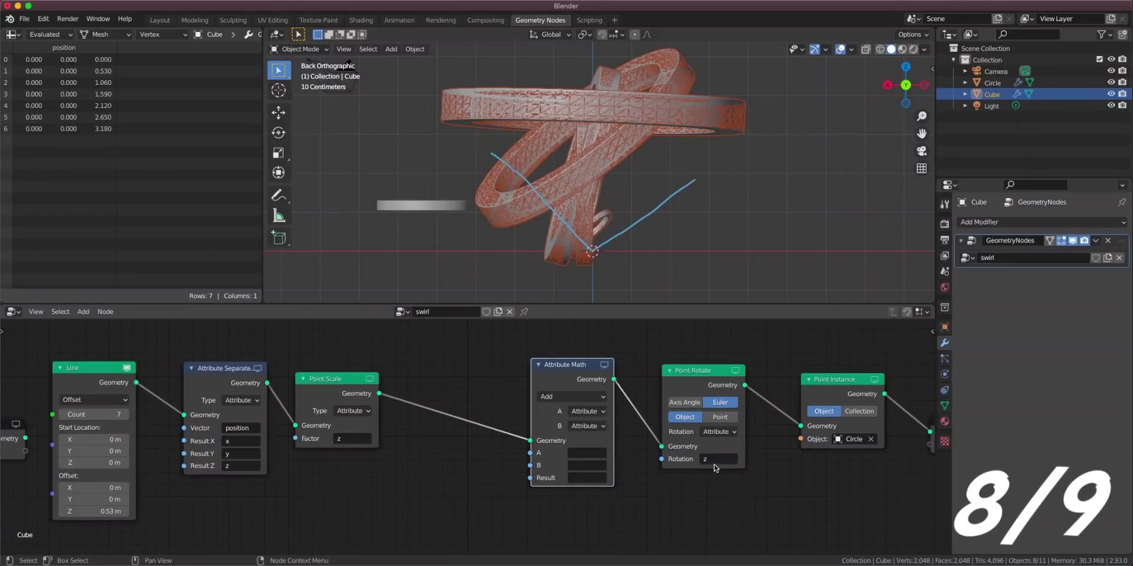
{"action": "left_click", "coordinate": [591, 453]}
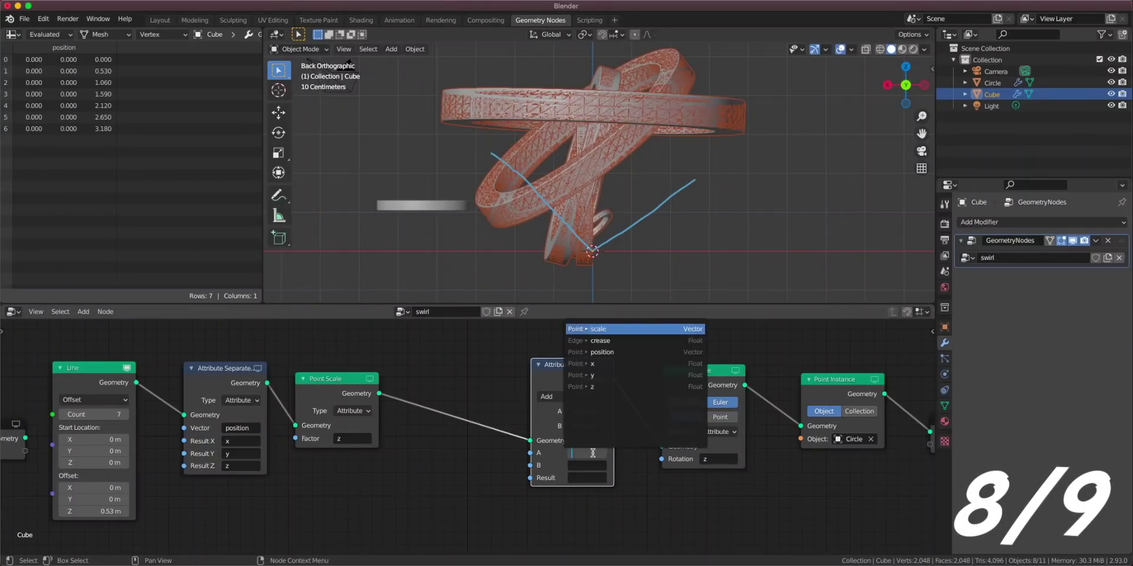
{"action": "type", "text": "z"}
{"action": "key", "text": "Return"}
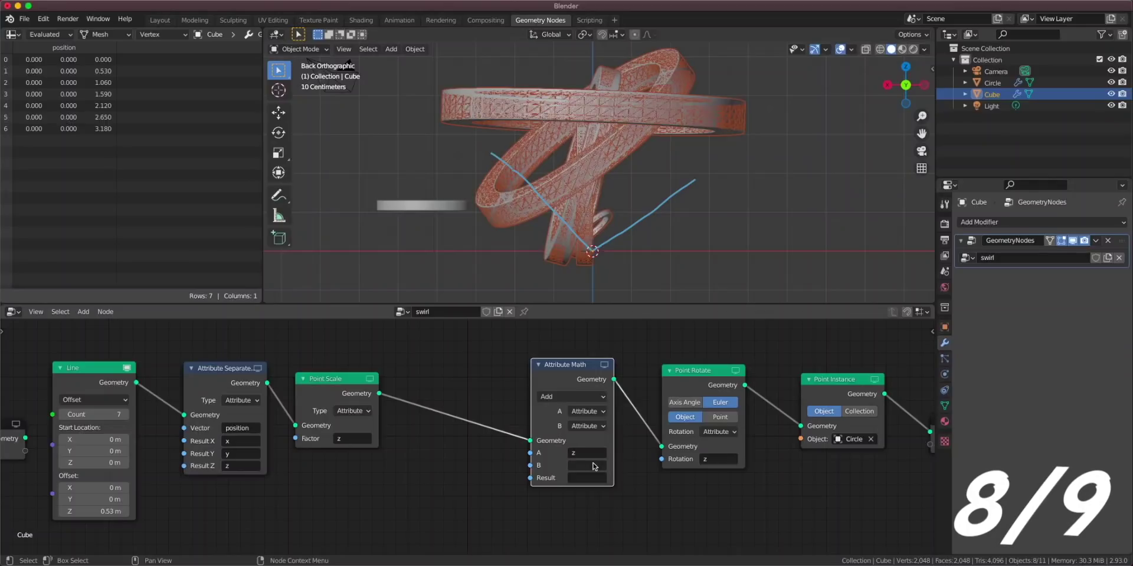
Make input B a Float and set the operation to Multiply.
{"action": "left_click", "coordinate": [585, 426]}
{"action": "left_click", "coordinate": [590, 465]}
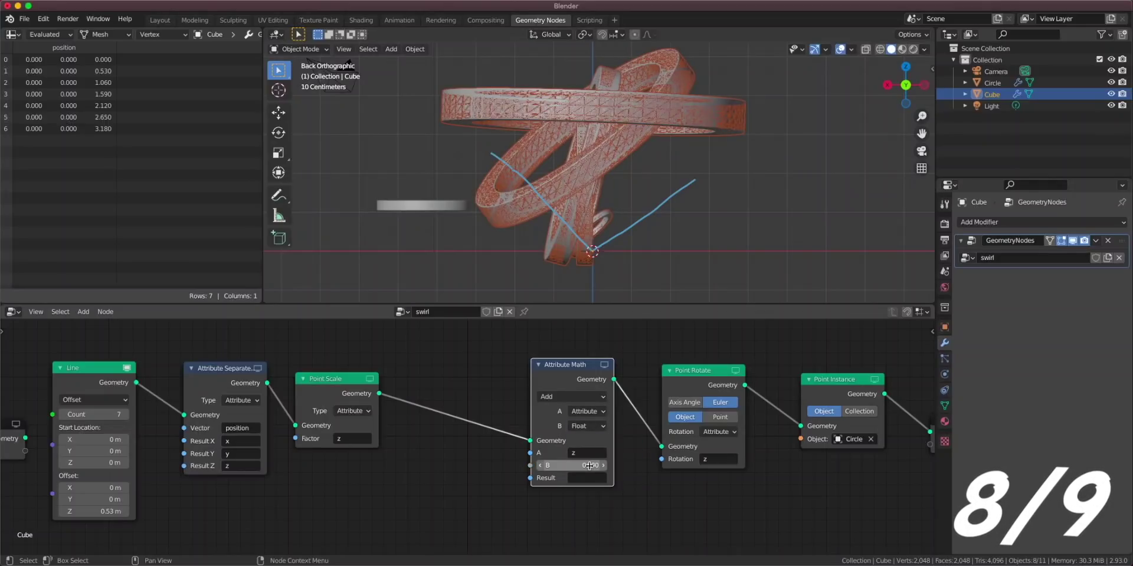
{"action": "left_click", "coordinate": [591, 397]}
{"action": "left_click", "coordinate": [584, 272]}
{"action": "scroll", "coordinate": [467, 438], "scroll_direction": "up", "scroll_amount": 2}
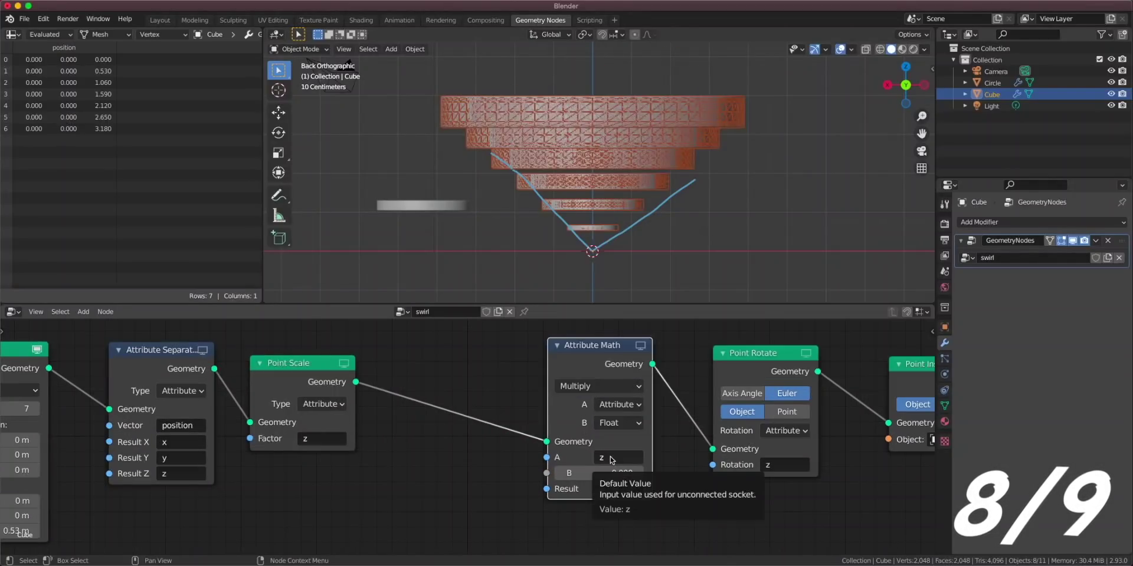
{"action": "left_click", "coordinate": [583, 386]}
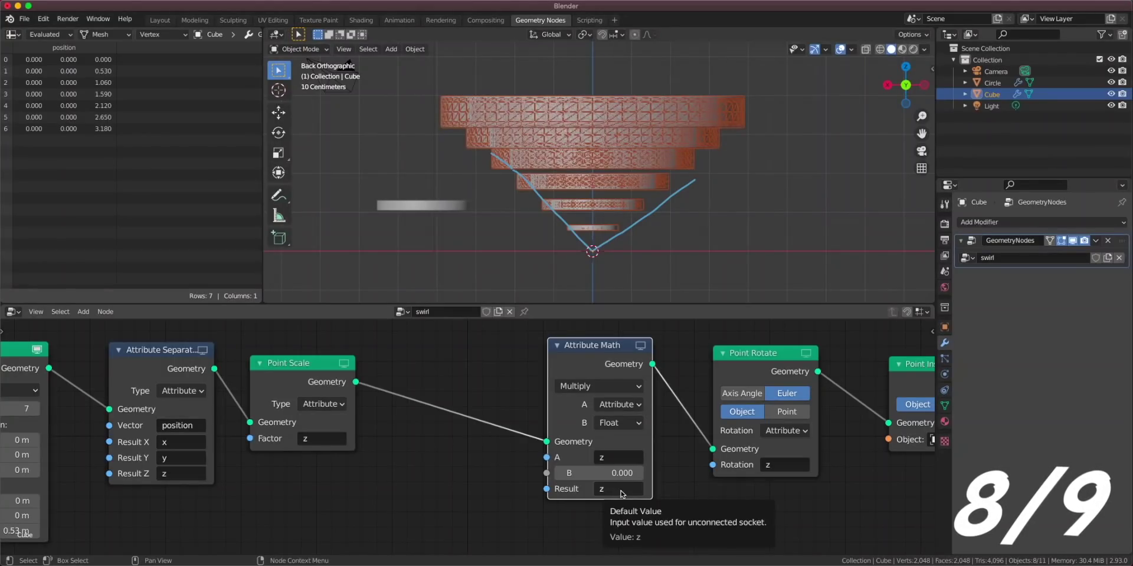
Set the multiplier B to 0.25 and view the fanned swirl in perspective.
{"action": "left_click", "coordinate": [608, 473]}
{"action": "type", "text": "0.15"}
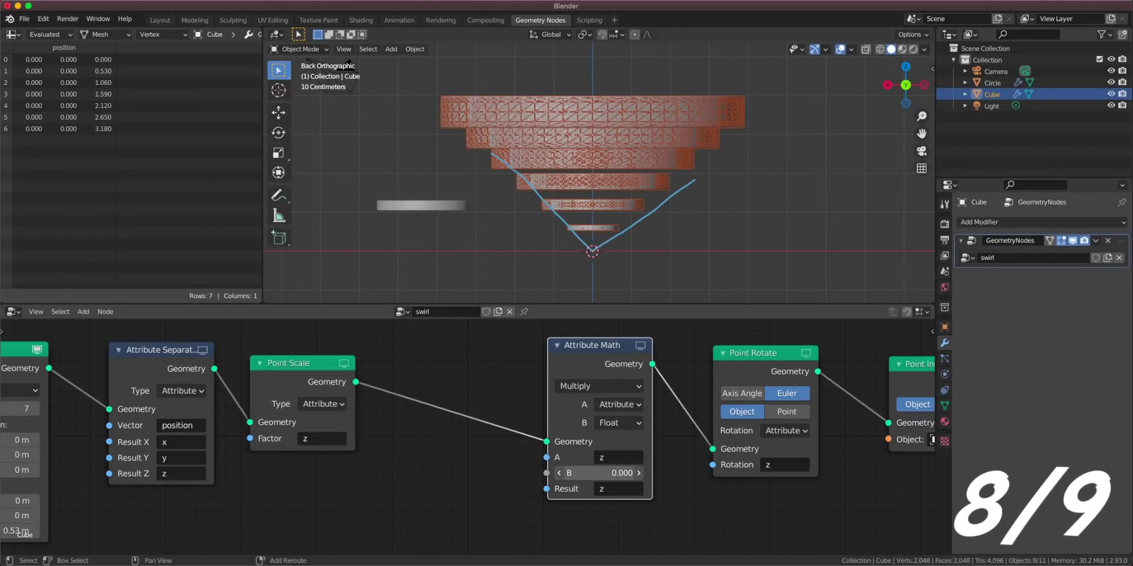
{"action": "key", "text": "Return"}
{"action": "left_click_drag", "start_coordinate": [607, 473], "coordinate": [631, 473]}
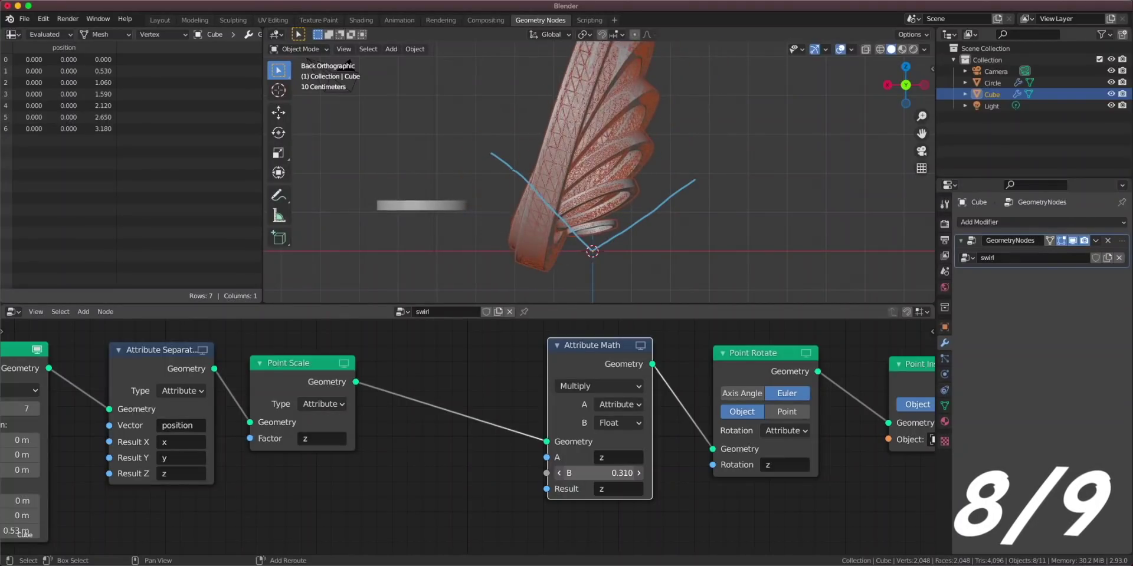
{"action": "type", "text": "0.250"}
{"action": "key", "text": "Return"}
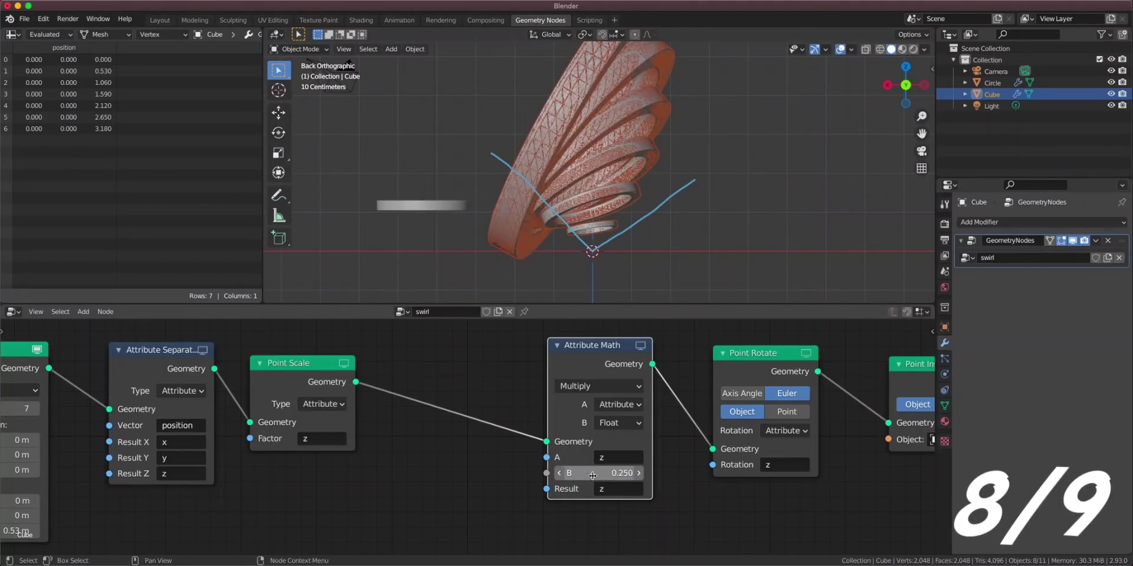
{"action": "left_click", "coordinate": [684, 239]}
{"action": "mouse_move", "coordinate": [685, 239]}
{"action": "middle_mouse_down"}
{"action": "mouse_move", "coordinate": [672, 201]}
{"action": "mouse_move", "coordinate": [606, 203]}
{"action": "middle_mouse_up"}
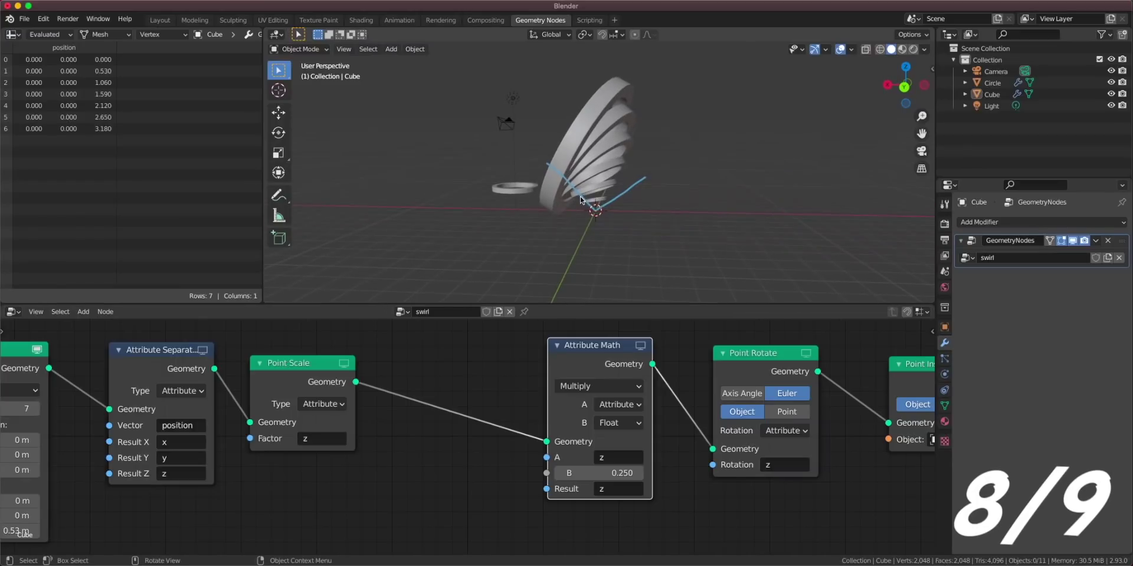
Duplicate the Attribute Math node before Point Scale and set its operation to Add.
{"action": "scroll", "coordinate": [473, 437], "scroll_direction": "down", "scroll_amount": 4}
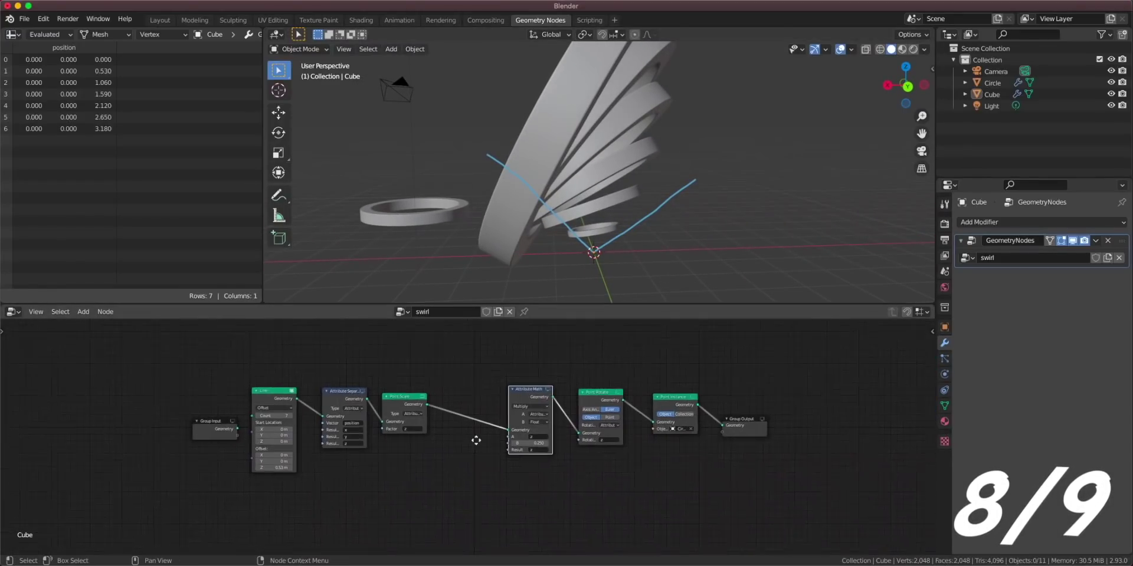
{"action": "scroll", "coordinate": [473, 424], "scroll_direction": "up", "scroll_amount": 2}
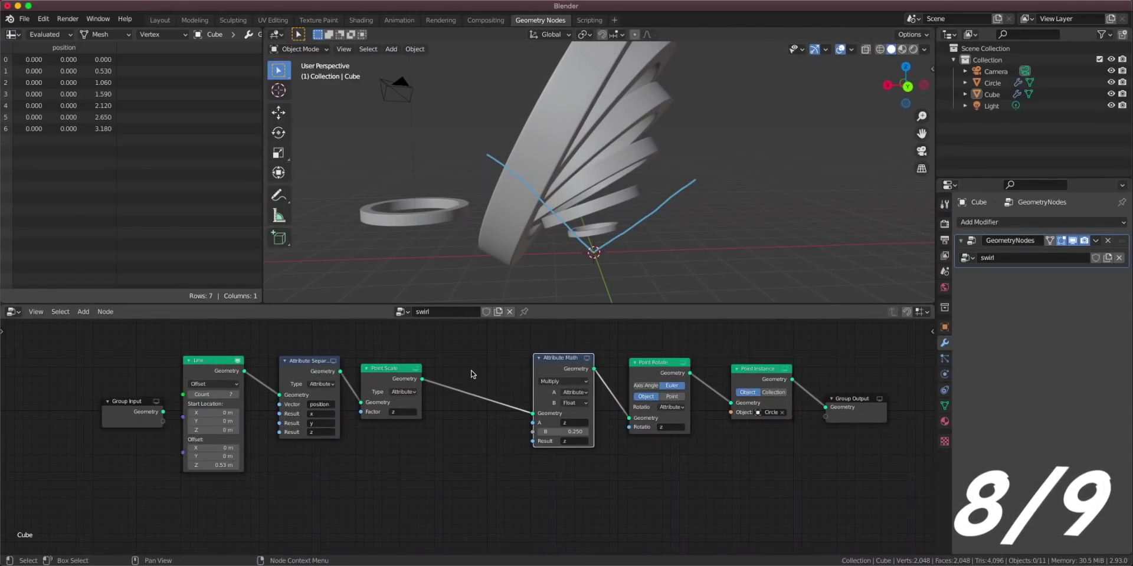
{"action": "scroll", "coordinate": [529, 396], "scroll_direction": "up", "scroll_amount": 1}
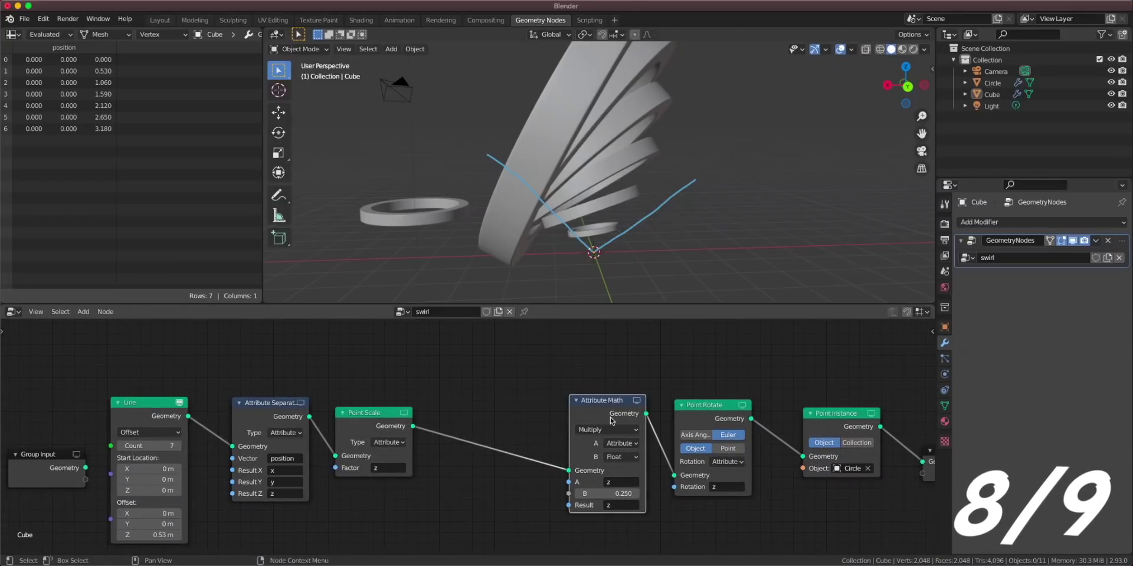
{"action": "key", "text": "shift+d"}
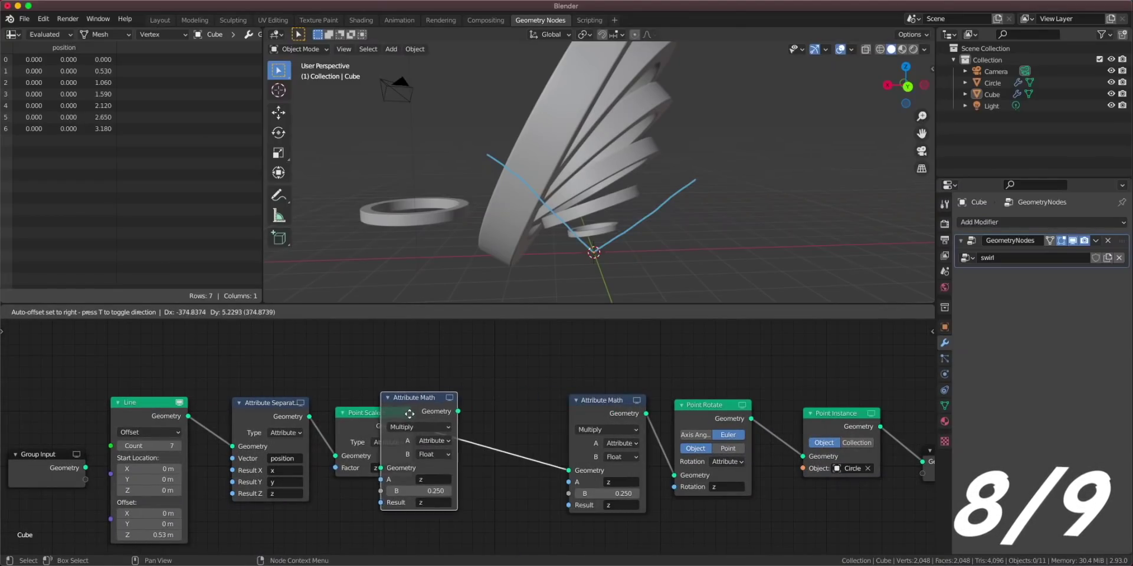
{"action": "left_click", "coordinate": [330, 416]}
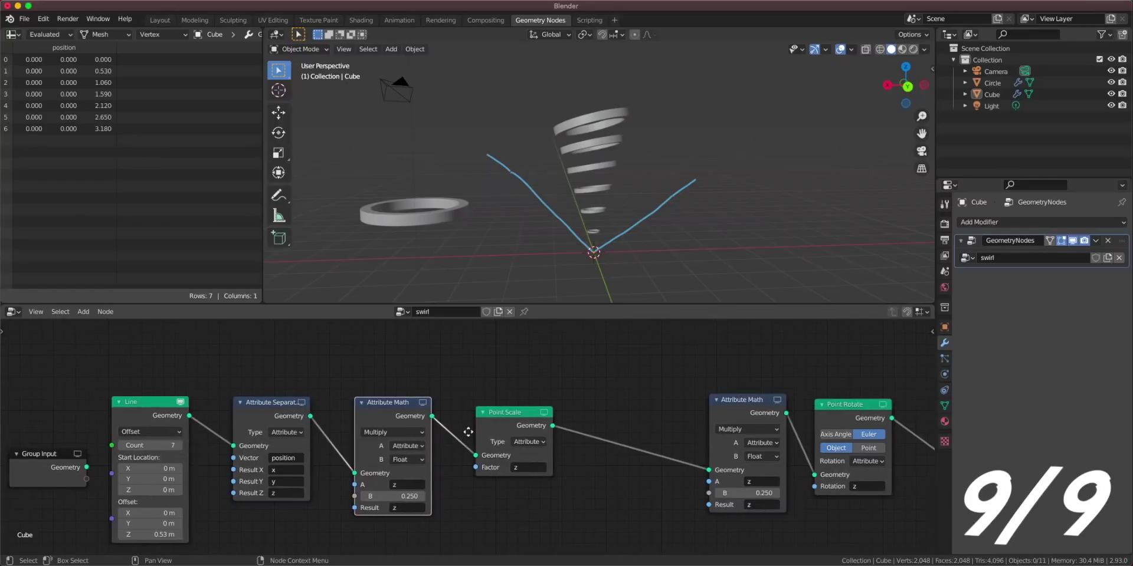
{"action": "middle_click_drag", "start_coordinate": [393, 433], "coordinate": [401, 406]}
{"action": "left_click", "coordinate": [401, 406]}
{"action": "left_click", "coordinate": [399, 272]}
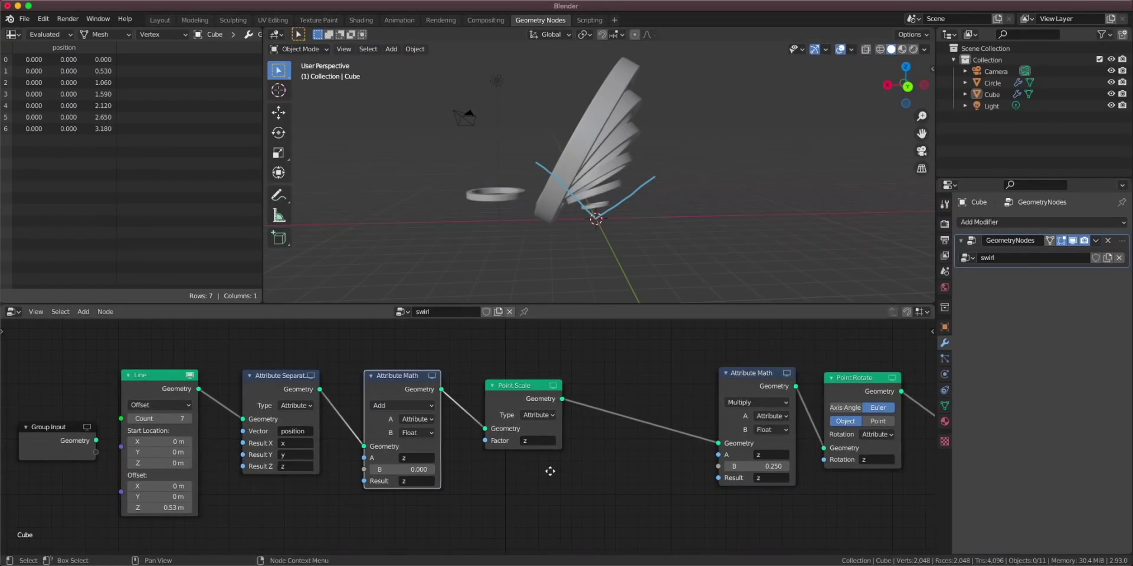
{"action": "scroll", "coordinate": [472, 459], "scroll_direction": "down", "scroll_amount": 2}
{"action": "scroll", "coordinate": [448, 455], "scroll_direction": "up", "scroll_amount": 1}
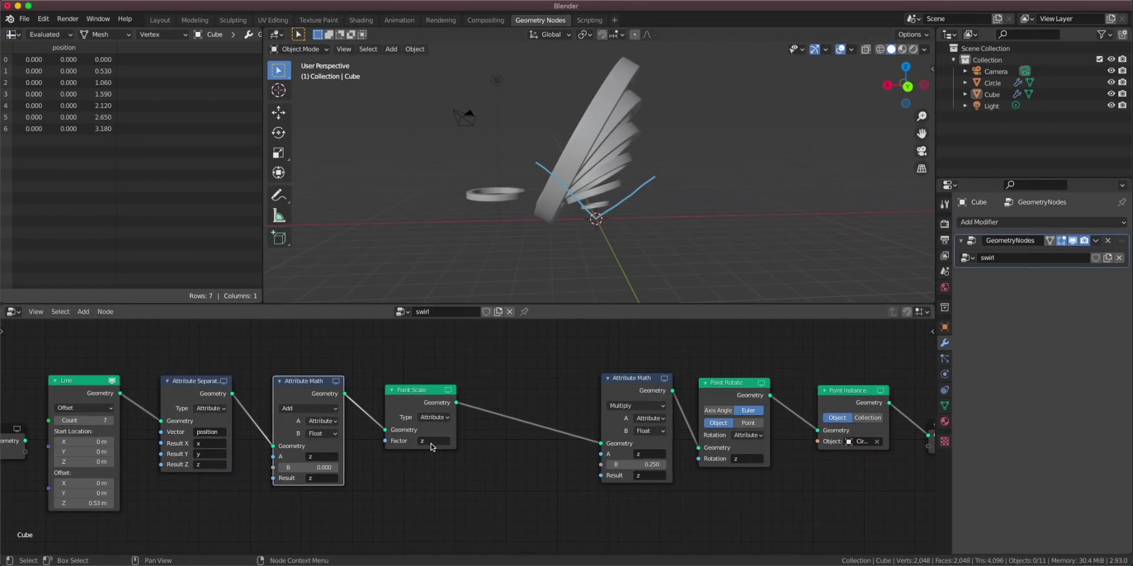
Raise the Point Scale and Point Rotate nodes and increase the Add B value to 9.620.
{"action": "left_click_drag", "start_coordinate": [420, 411], "coordinate": [437, 405]}
{"action": "left_click_drag", "start_coordinate": [728, 390], "coordinate": [728, 342]}
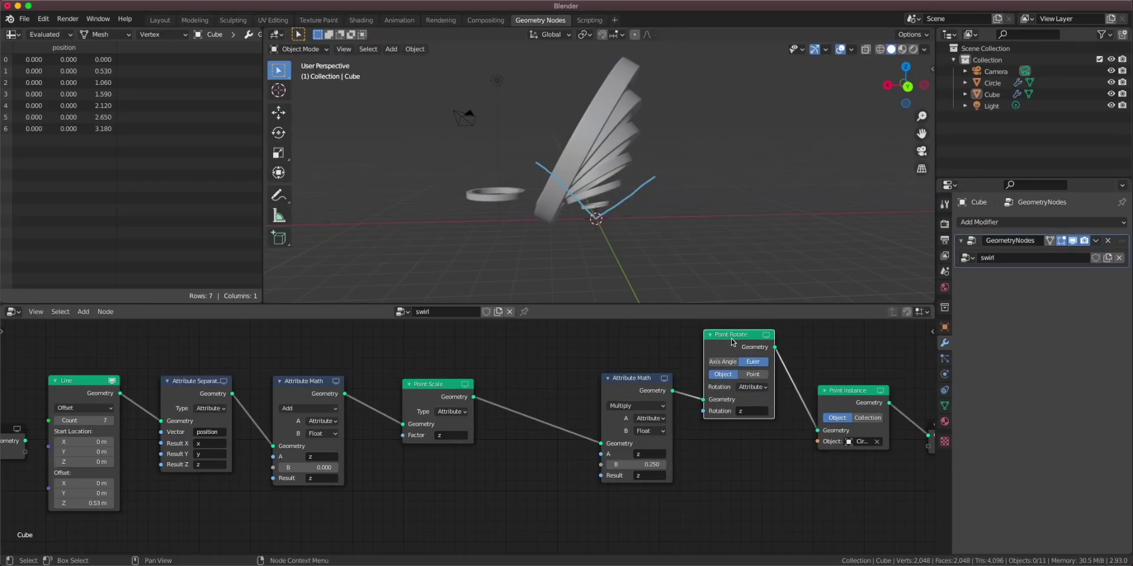
{"action": "left_click_drag", "start_coordinate": [448, 427], "coordinate": [454, 373]}
{"action": "scroll", "coordinate": [347, 489], "scroll_direction": "down", "scroll_amount": 1}
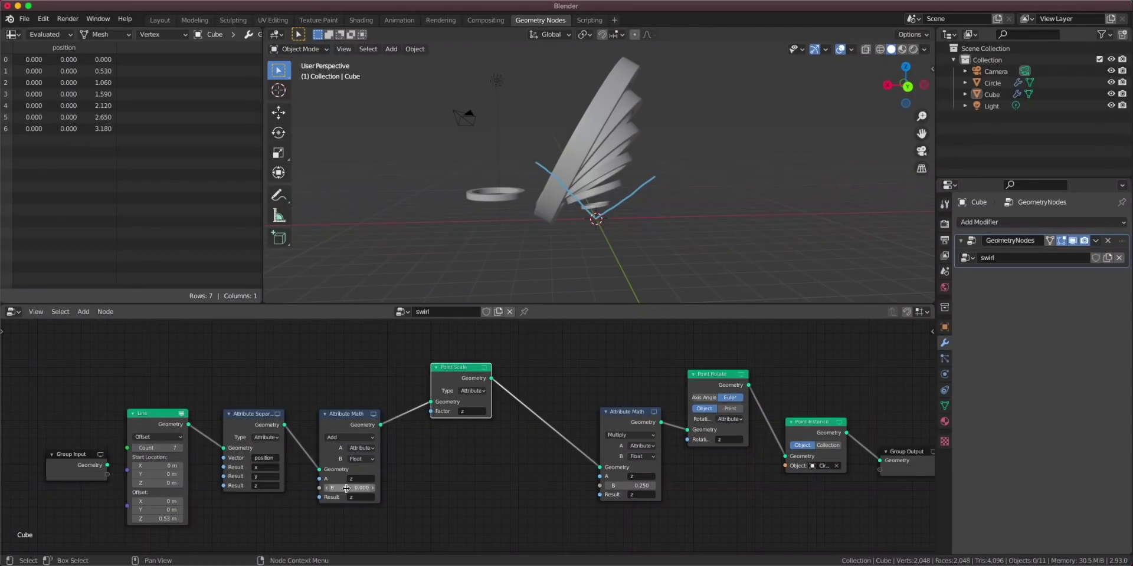
{"action": "left_click_drag", "start_coordinate": [347, 488], "coordinate": [464, 488]}
Sweep the Add B value from 0.520 up to about 18.7 to test the swirl size.
{"action": "scroll", "coordinate": [534, 223], "scroll_direction": "down", "scroll_amount": 6}
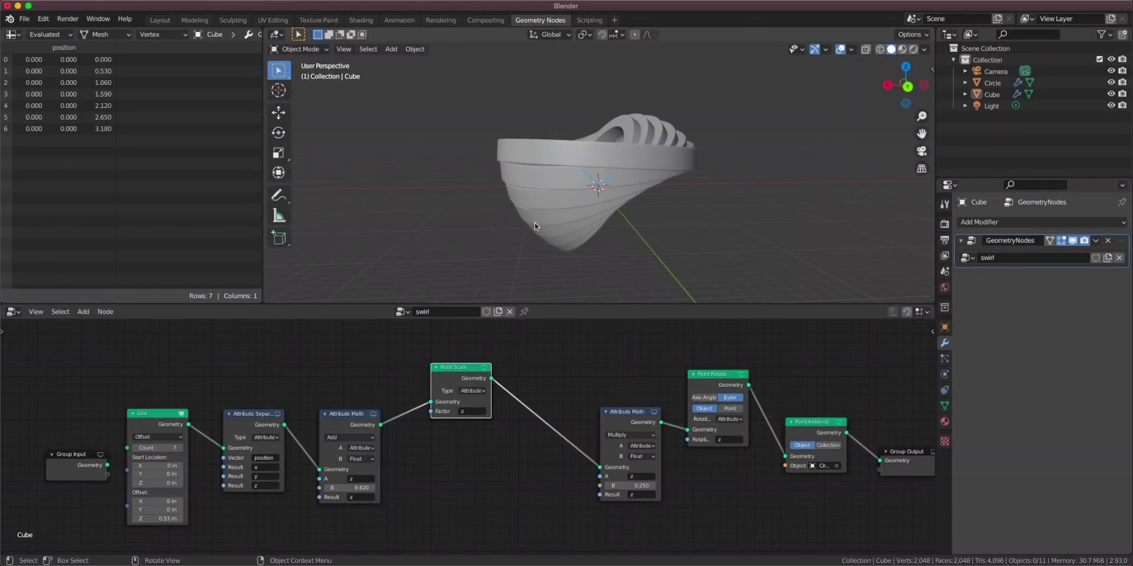
{"action": "scroll", "coordinate": [535, 226], "scroll_direction": "down", "scroll_amount": 4}
{"action": "left_click_drag", "start_coordinate": [348, 488], "coordinate": [236, 488]}
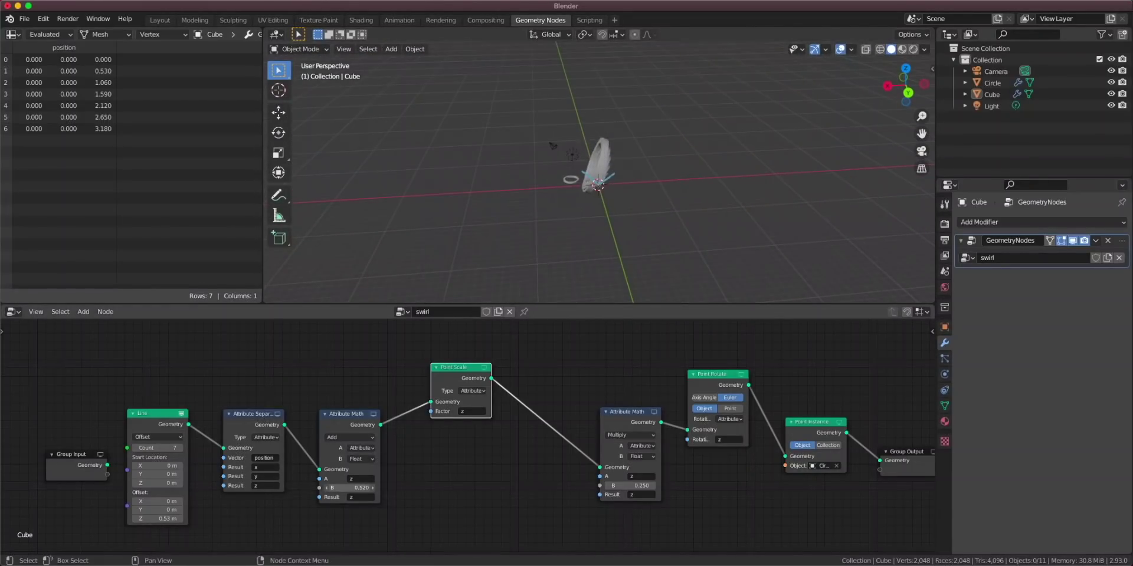
{"action": "left_click_drag", "start_coordinate": [348, 488], "coordinate": [348, 491]}
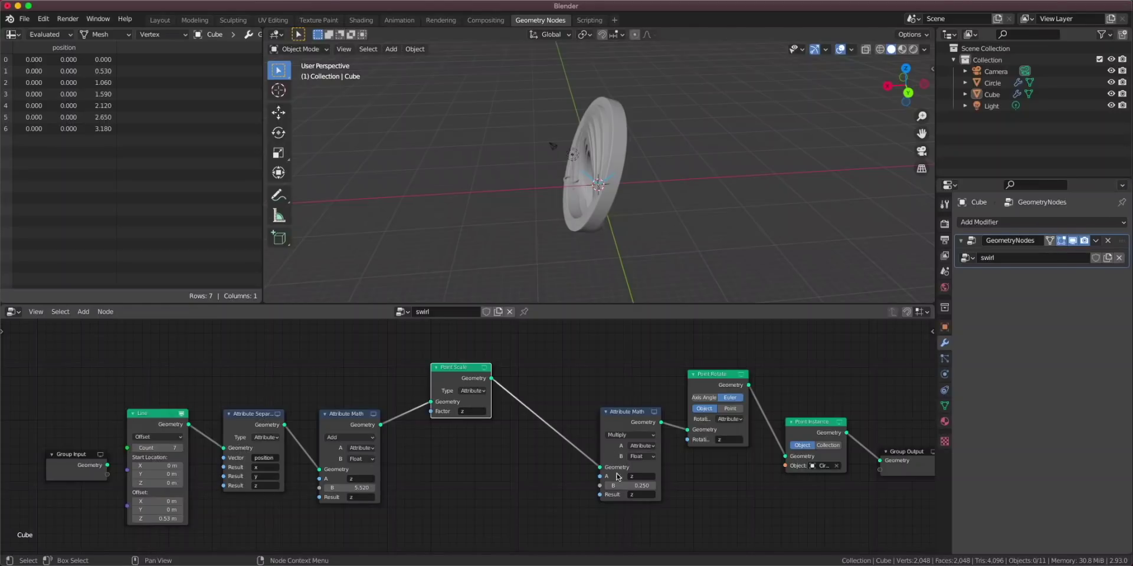
{"action": "left_click_drag", "start_coordinate": [348, 488], "coordinate": [460, 488]}
{"action": "middle_click_drag", "start_coordinate": [649, 177], "coordinate": [713, 248]}
Set Multiply B to 0.270, Add B to 14.420 and the Line count to 13.
{"action": "scroll", "coordinate": [713, 248], "scroll_direction": "up", "scroll_amount": 2}
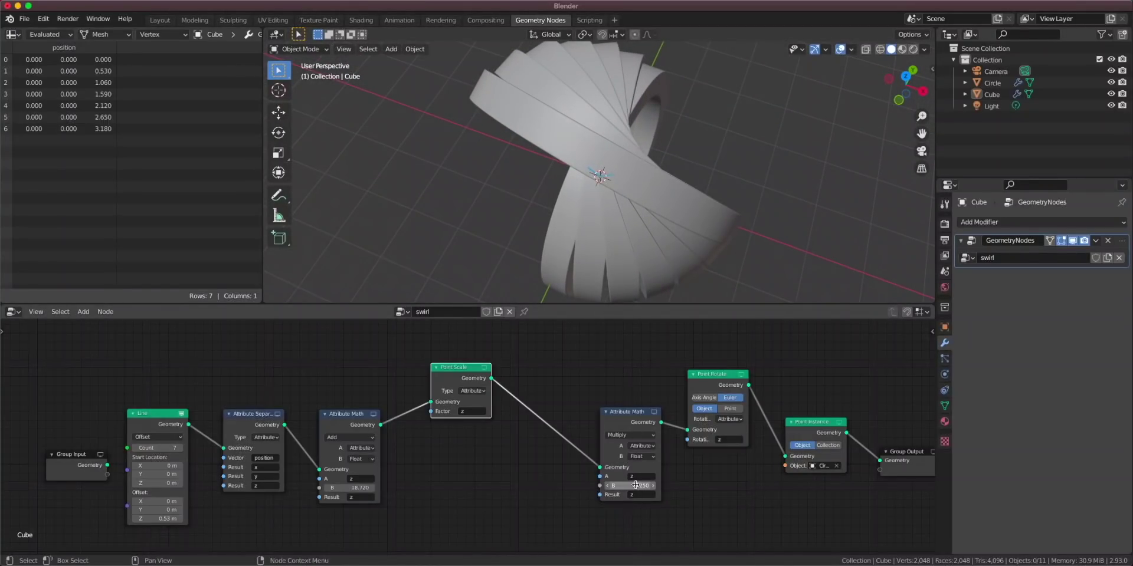
{"action": "left_click_drag", "start_coordinate": [631, 485], "coordinate": [643, 485]}
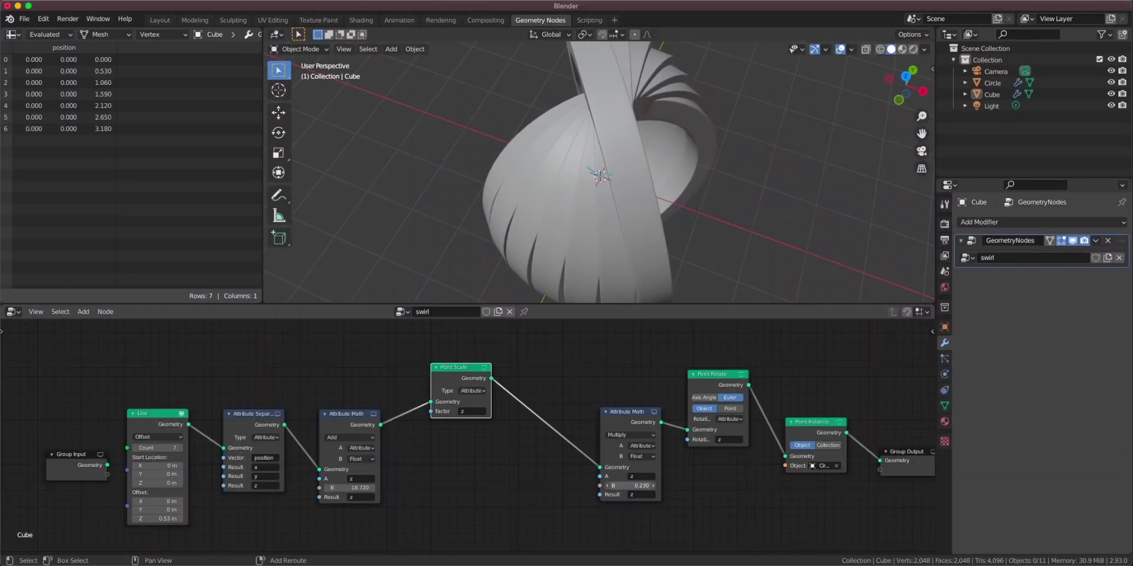
{"action": "left_click_drag", "start_coordinate": [362, 488], "coordinate": [356, 487]}
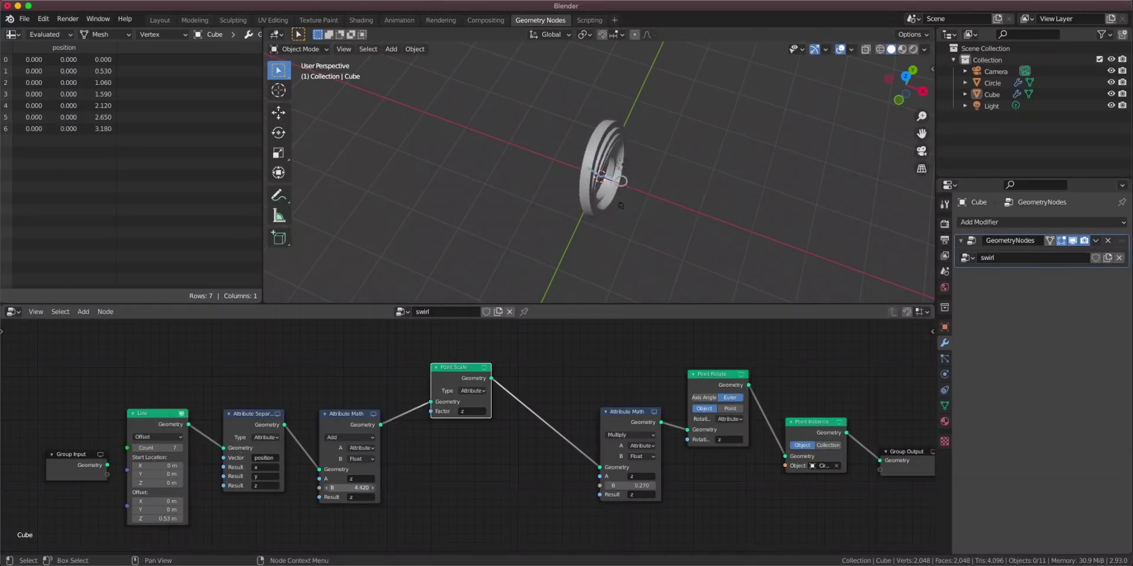
{"action": "left_click_drag", "start_coordinate": [156, 448], "coordinate": [171, 447]}
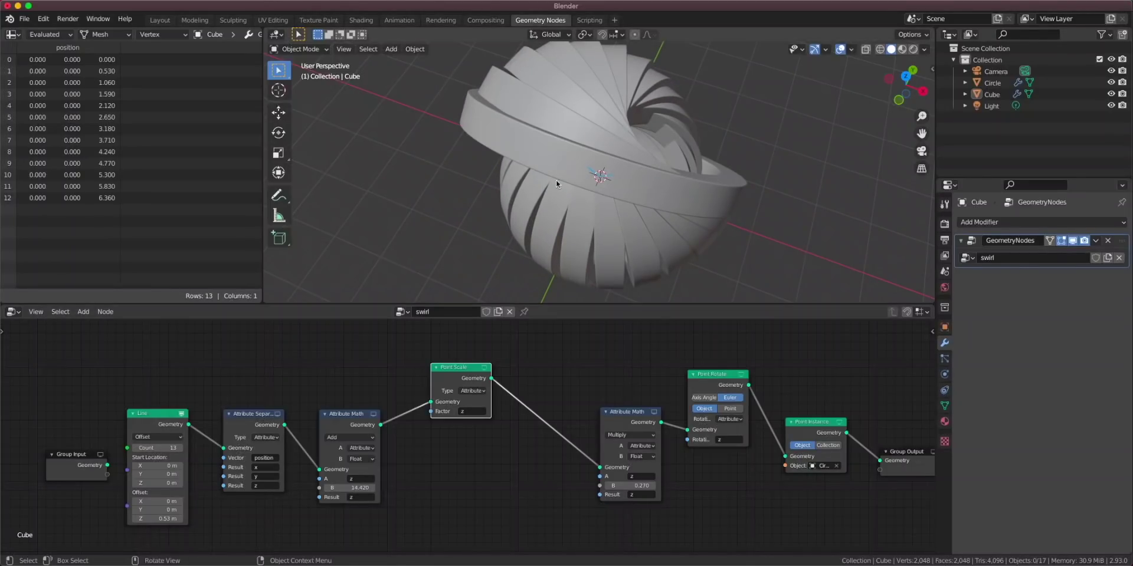
{"action": "mouse_move", "coordinate": [555, 179]}
{"action": "middle_mouse_down"}
{"action": "mouse_move", "coordinate": [512, 195]}
{"action": "mouse_move", "coordinate": [532, 183]}
{"action": "middle_mouse_up"}
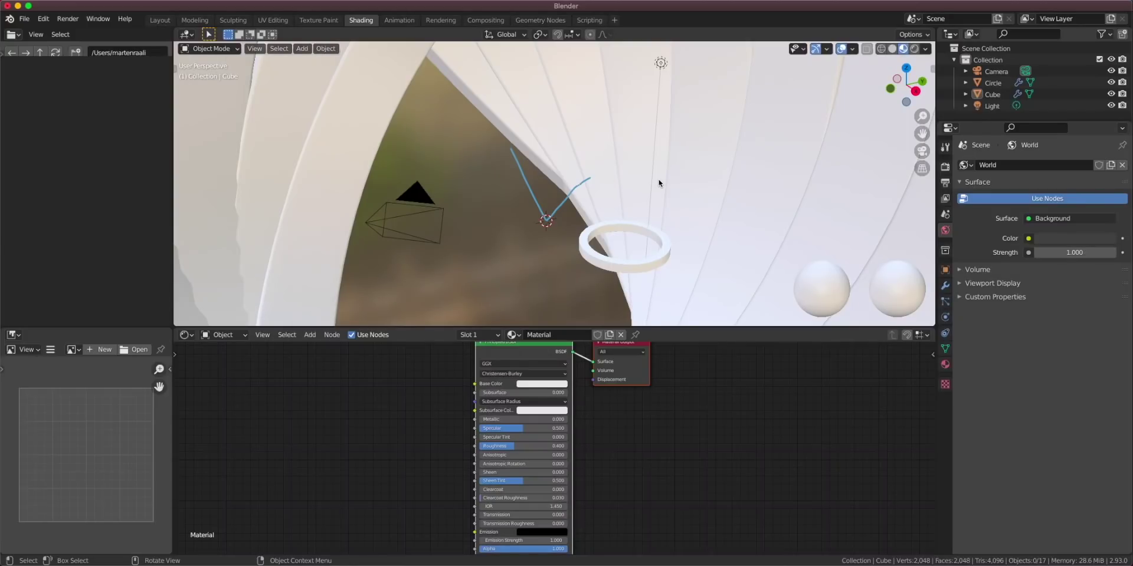
Select the ring object and bring its material nodes into view.
{"action": "scroll", "coordinate": [659, 183], "scroll_direction": "down", "scroll_amount": 5}
{"action": "middle_click_drag", "start_coordinate": [658, 212], "coordinate": [614, 202]}
{"action": "scroll", "coordinate": [535, 233], "scroll_direction": "up", "scroll_amount": 5}
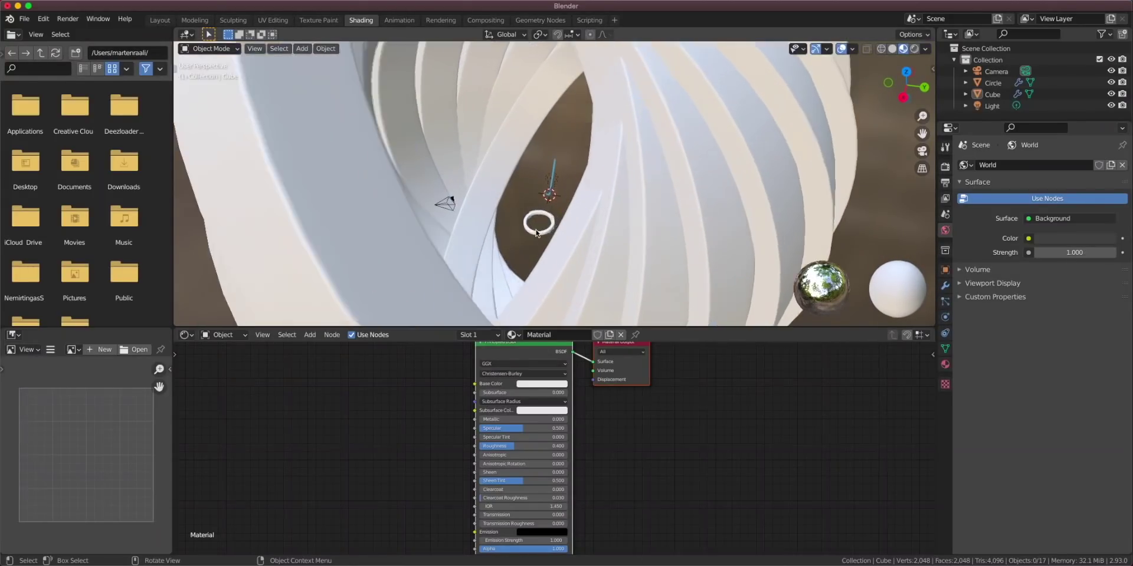
{"action": "scroll", "coordinate": [536, 233], "scroll_direction": "up", "scroll_amount": 3}
{"action": "left_click", "coordinate": [512, 273]}
{"action": "scroll", "coordinate": [422, 207], "scroll_direction": "down", "scroll_amount": 5}
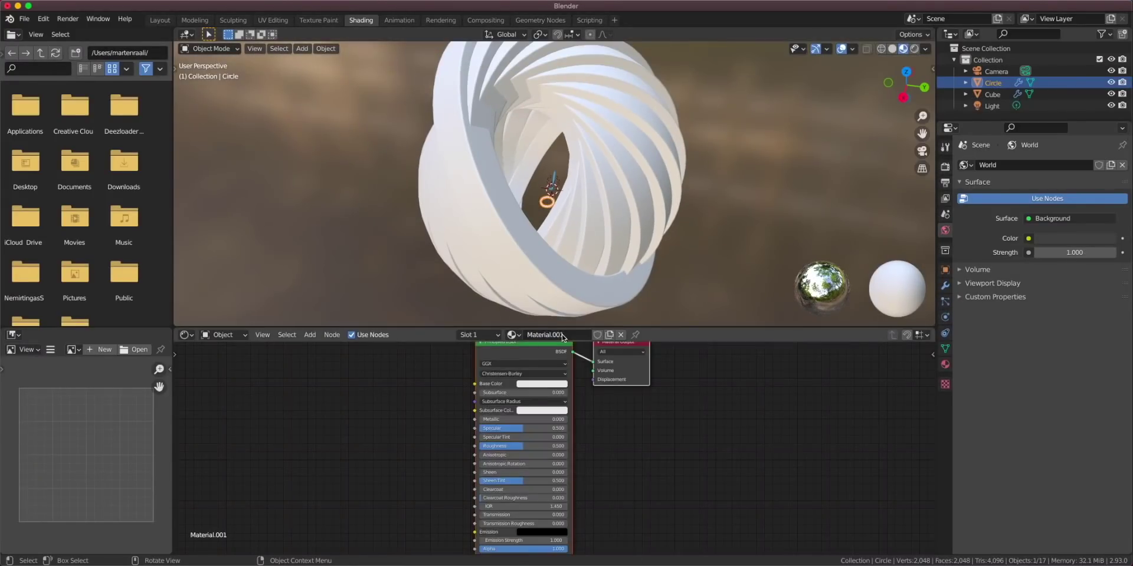
{"action": "middle_click_drag", "start_coordinate": [541, 379], "coordinate": [623, 428]}
Add an Object Info node and link its Random output to Base Color.
{"action": "key", "text": "shift+a"}
{"action": "type", "text": "objec"}
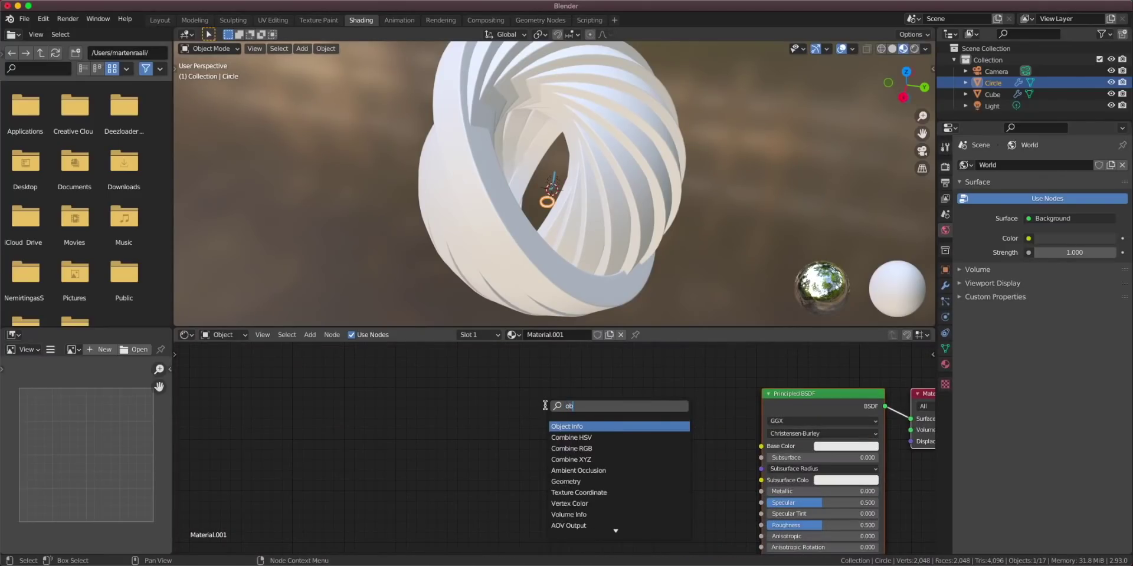
{"action": "key", "text": "Return"}
{"action": "left_click_drag", "start_coordinate": [534, 444], "coordinate": [762, 447]}
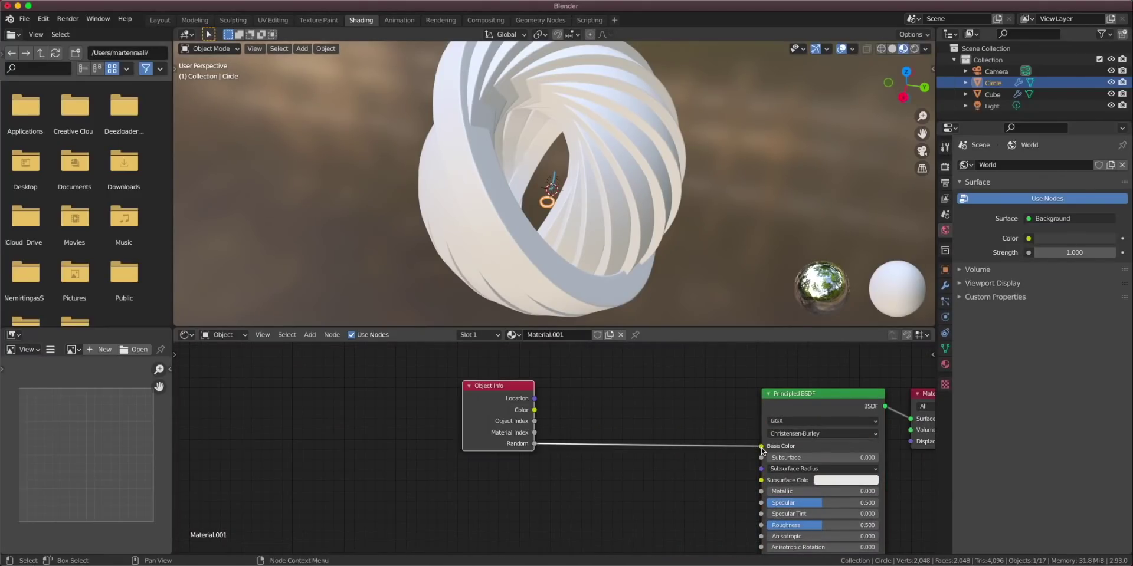
{"action": "middle_click_drag", "start_coordinate": [706, 417], "coordinate": [633, 438]}
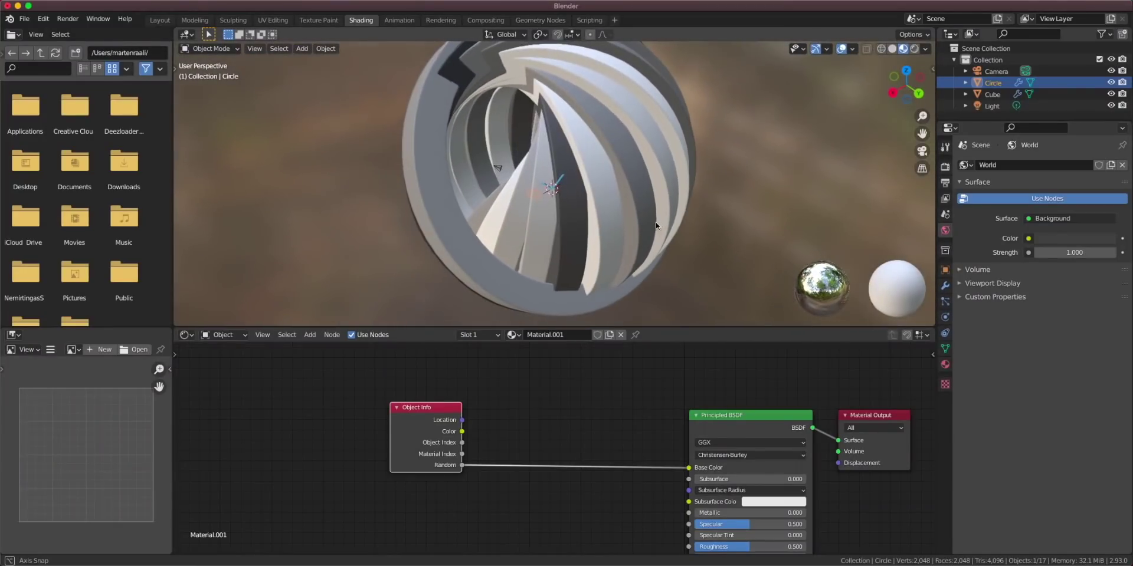
Insert a ColorRamp between Random and Base Color with green and cyan stops.
{"action": "key", "text": "shift+a"}
{"action": "left_click", "coordinate": [547, 488]}
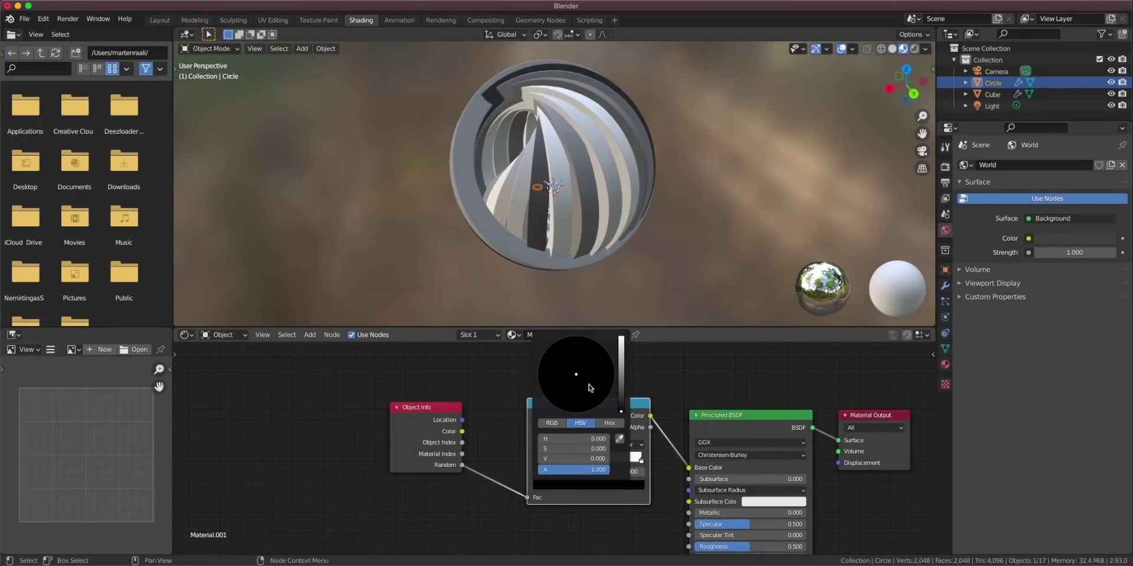
{"action": "mouse_move", "coordinate": [621, 401]}
{"action": "left_mouse_down"}
{"action": "mouse_move", "coordinate": [607, 357]}
{"action": "mouse_move", "coordinate": [543, 354]}
{"action": "left_mouse_up"}
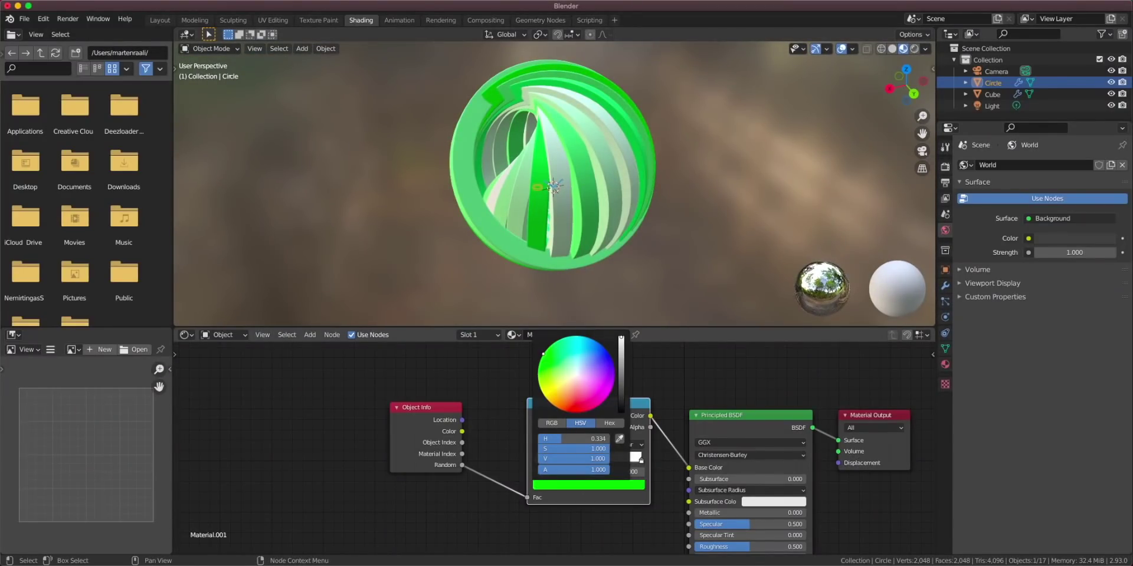
{"action": "left_click", "coordinate": [563, 484]}
{"action": "left_click_drag", "start_coordinate": [584, 371], "coordinate": [578, 336]}
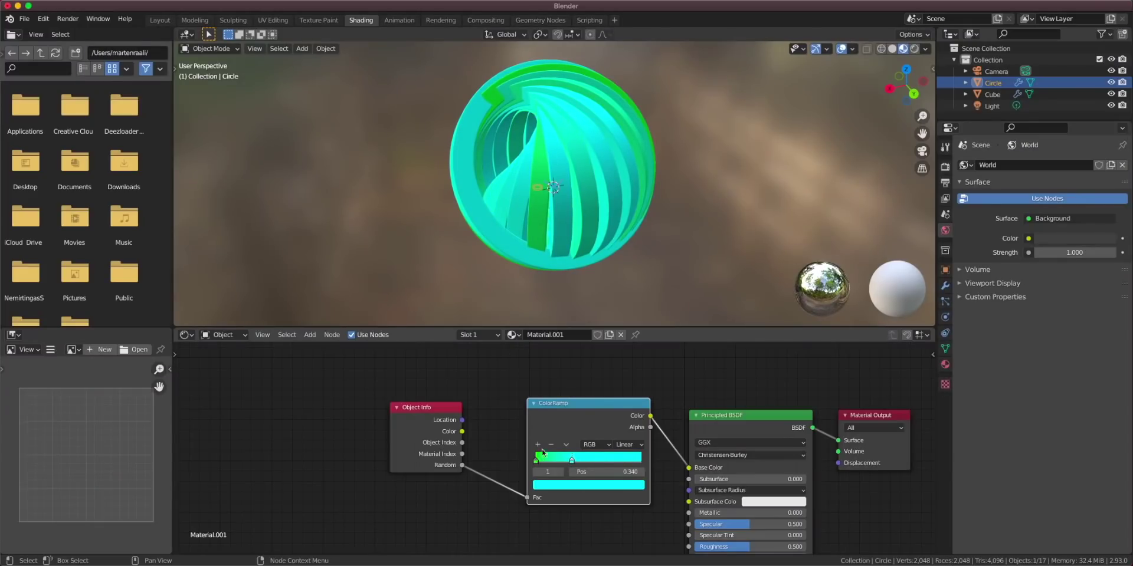
Make the right ramp stop black and slide it to position 0.610.
{"action": "left_click", "coordinate": [538, 446]}
{"action": "key", "text": "ctrl+z"}
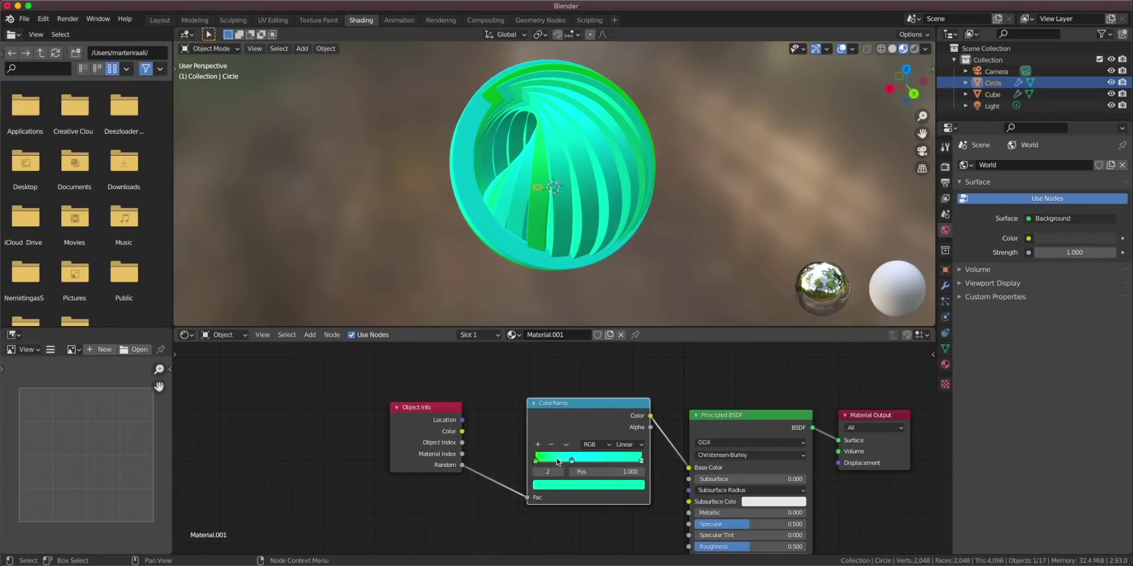
{"action": "left_click", "coordinate": [589, 490]}
{"action": "left_click_drag", "start_coordinate": [620, 386], "coordinate": [620, 413]}
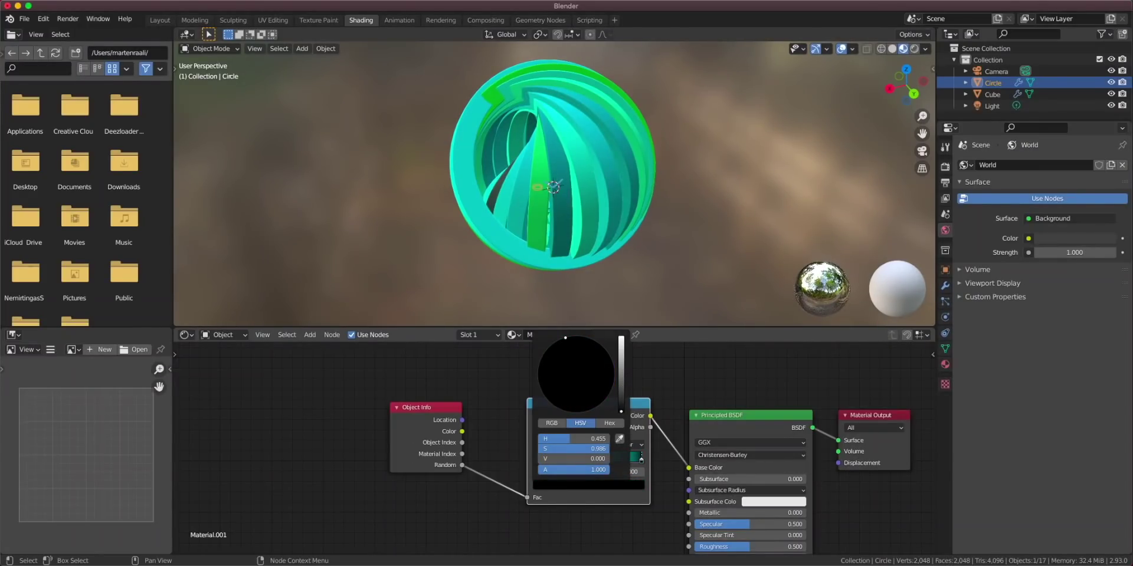
{"action": "left_click_drag", "start_coordinate": [642, 463], "coordinate": [600, 461]}
{"action": "middle_click_drag", "start_coordinate": [716, 245], "coordinate": [670, 226]}
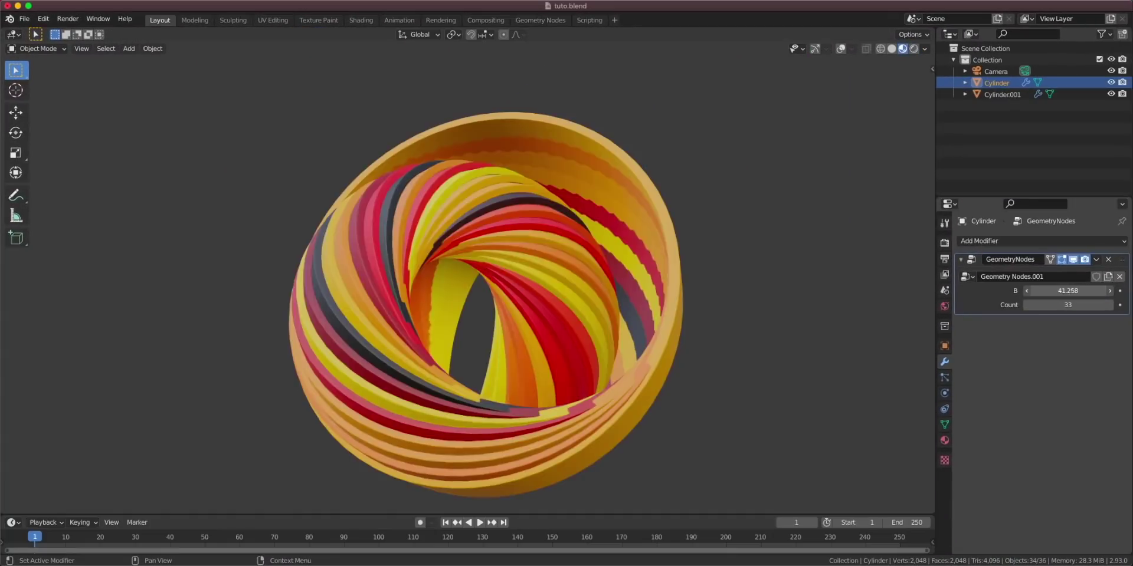
Drag the modifier's exposed B value to reshape the rings into a compact bowl.
{"action": "mouse_move", "coordinate": [1068, 291]}
{"action": "left_mouse_down"}
{"action": "mouse_move", "coordinate": [1003, 290]}
{"action": "mouse_move", "coordinate": [1109, 291]}
{"action": "left_mouse_up"}
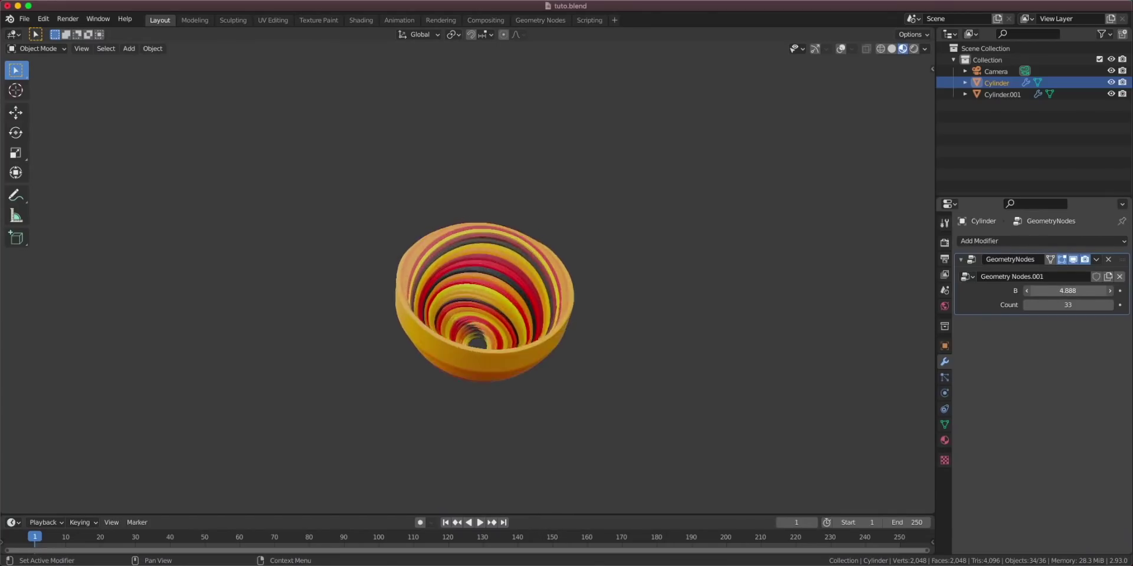